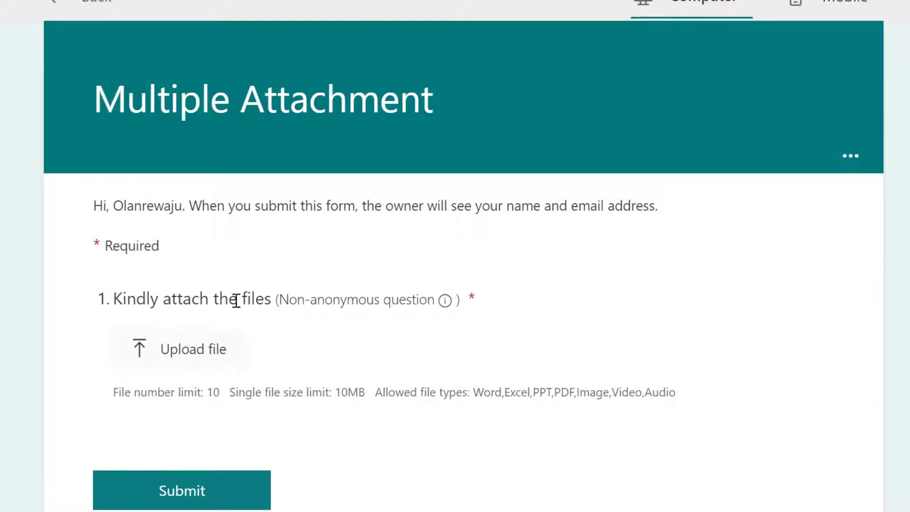
# Leave the Multiple Attachment form preview and show the My flows list in Power Automate.
pyautogui.click(377, 14)
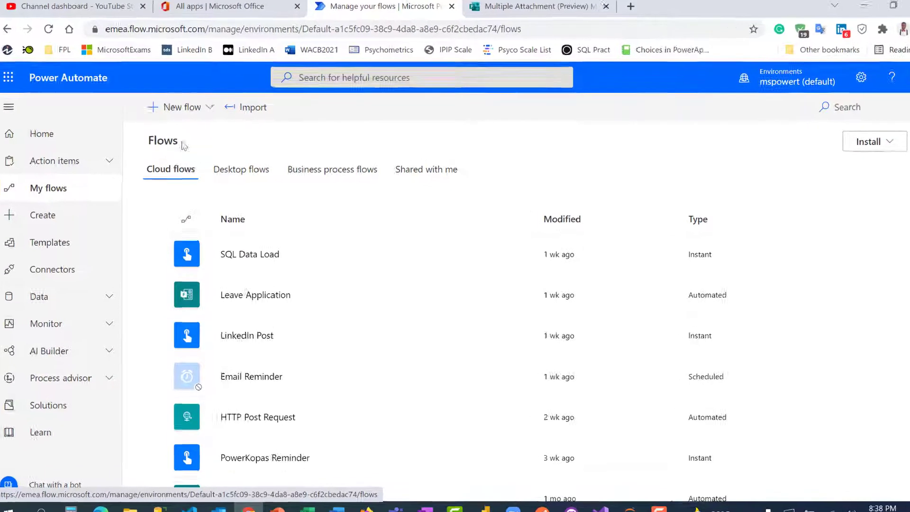
# Create the automated cloud flow 'Multiple File Upload' with the Forms 'When a new response is submitted' trigger.
pyautogui.click(209, 108)
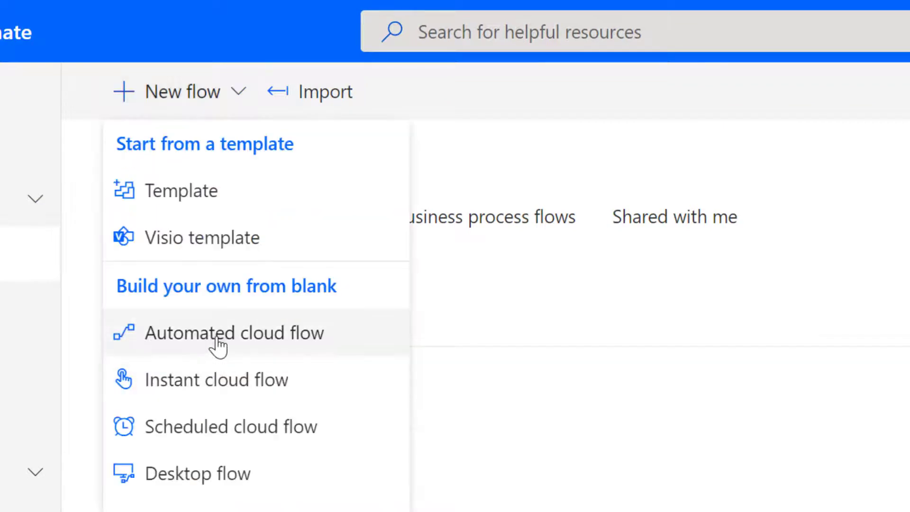
pyautogui.click(218, 344)
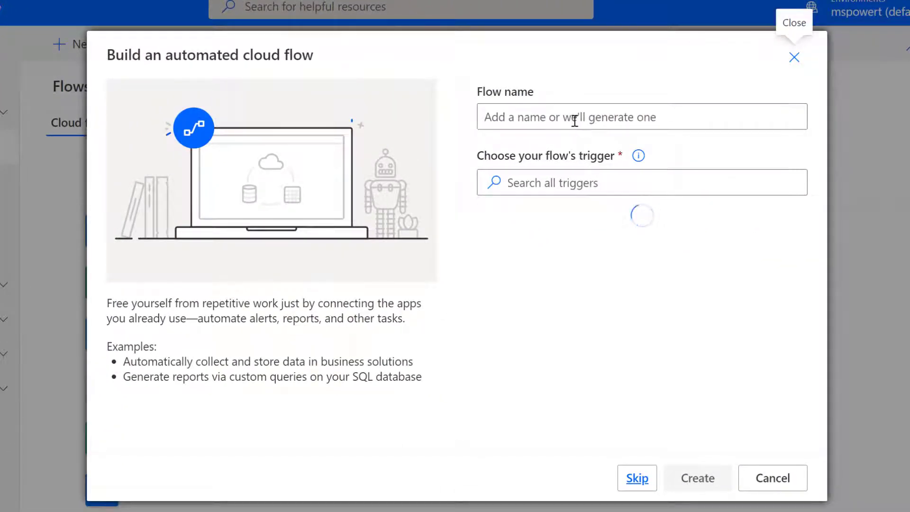
pyautogui.click(574, 120)
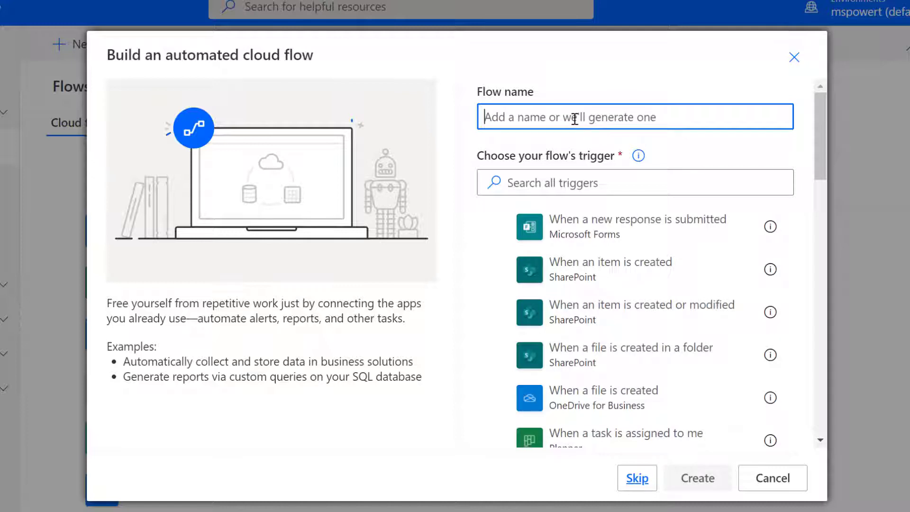
pyautogui.write('Mulitple File ')
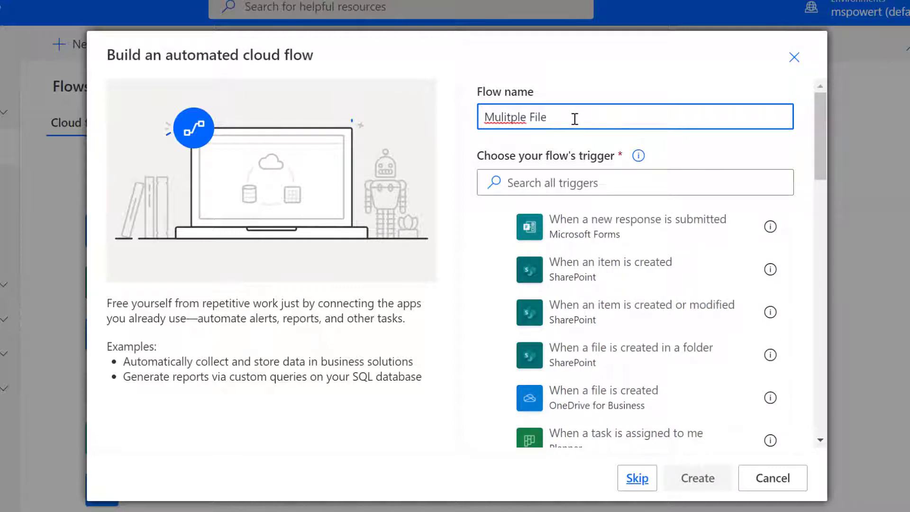
pyautogui.write('Upload')
pyautogui.doubleClick(514, 118)
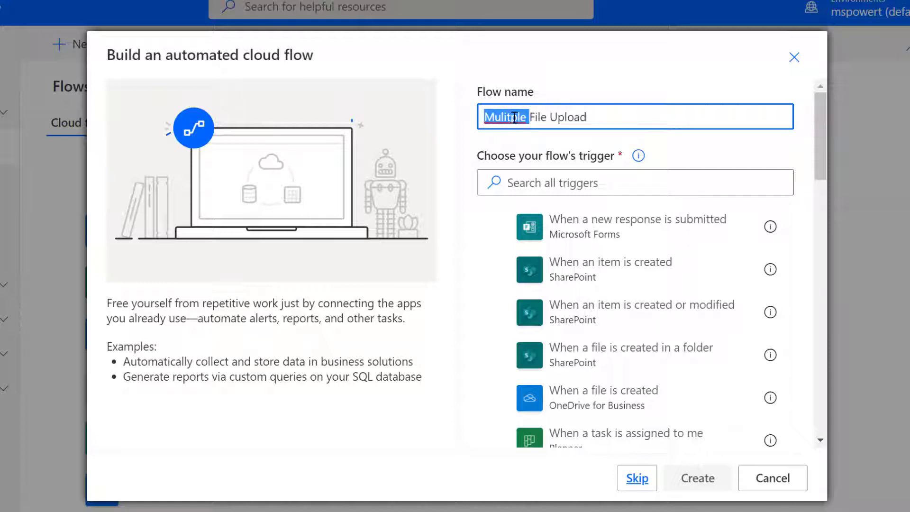
pyautogui.write('Mul')
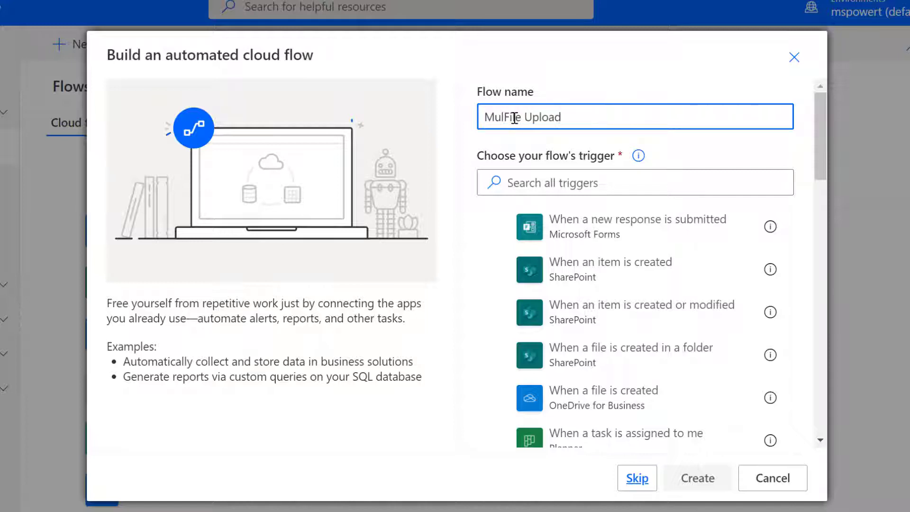
pyautogui.write('tiple')
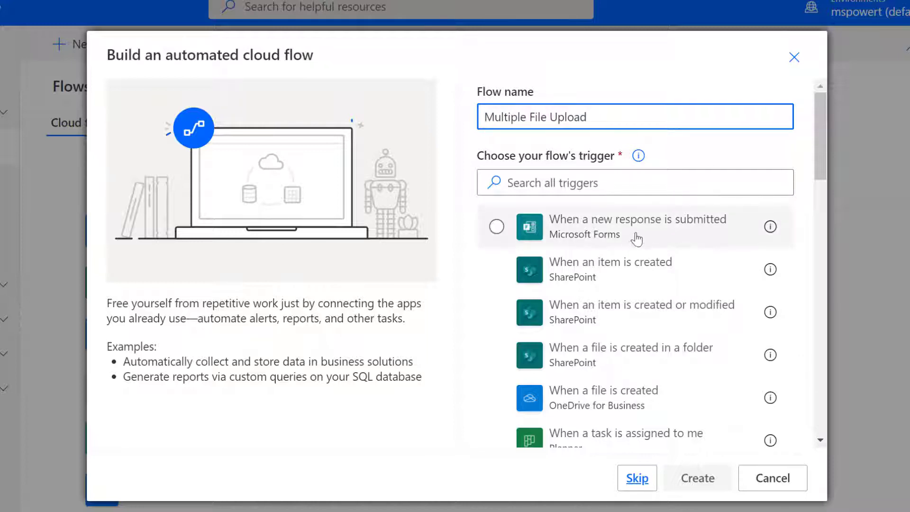
pyautogui.click(631, 244)
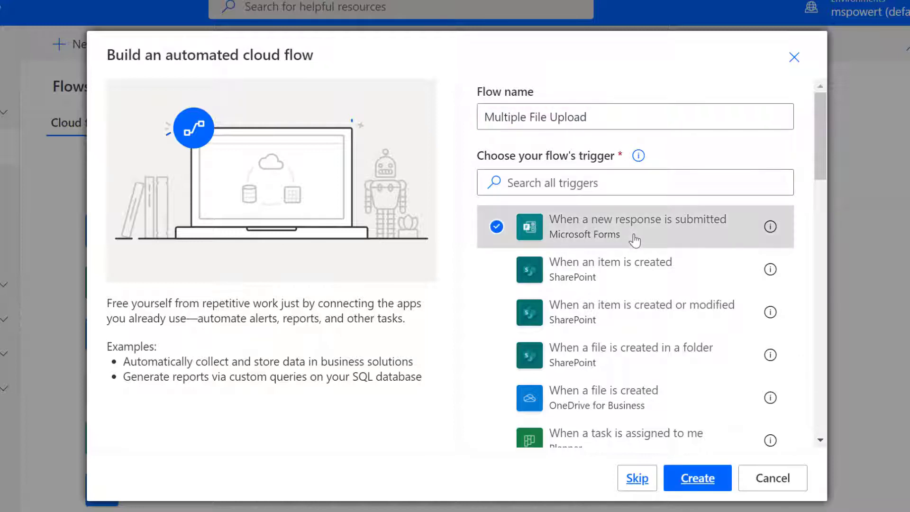
pyautogui.click(696, 479)
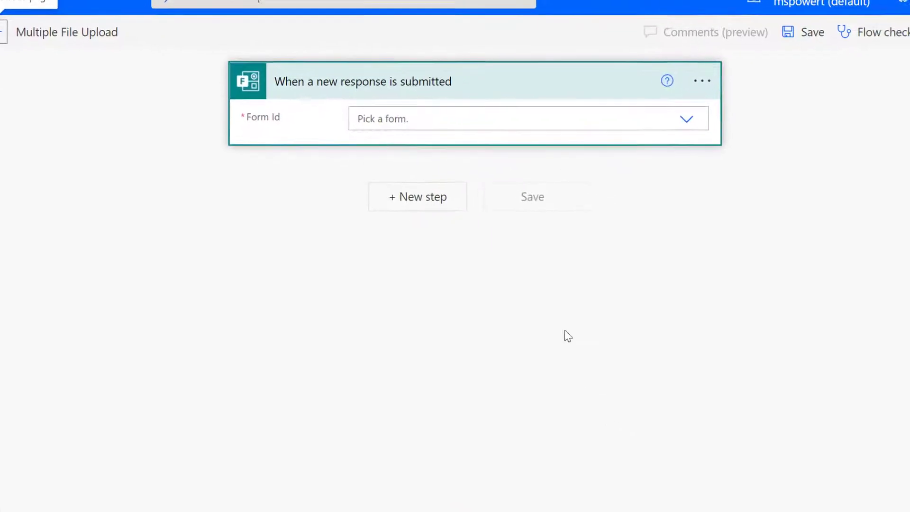
# Set the trigger's Form Id to the Multiple Attachment form.
pyautogui.click(508, 114)
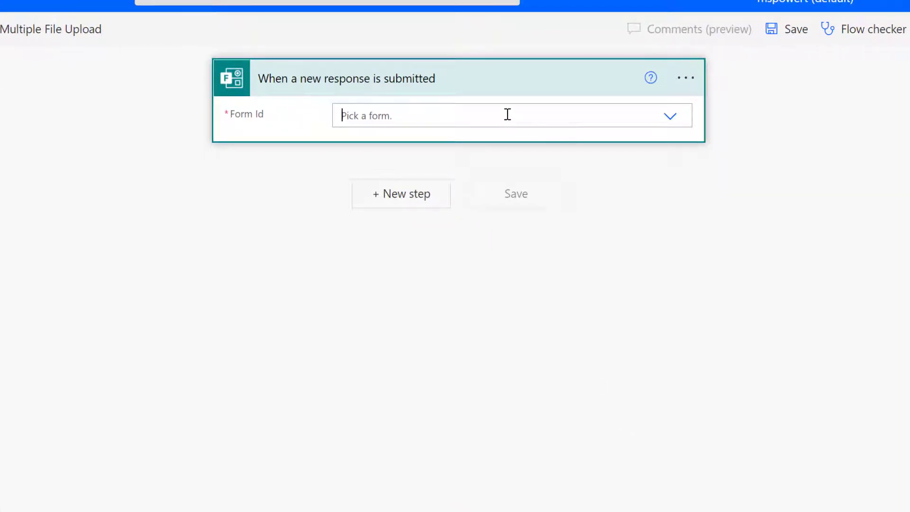
pyautogui.write('multi')
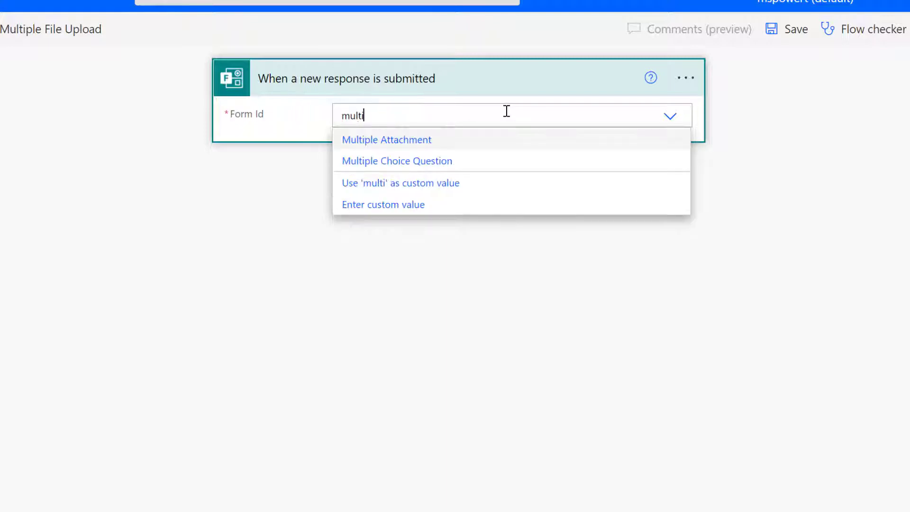
pyautogui.click(460, 144)
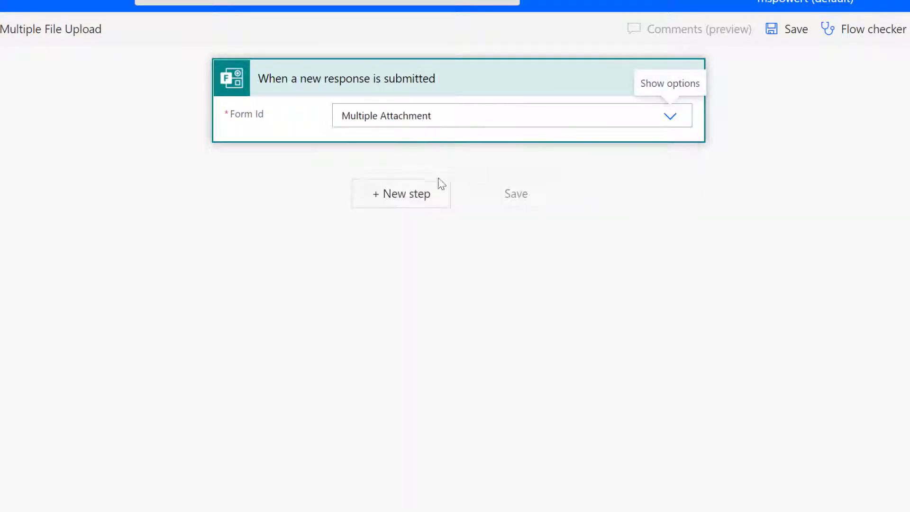
# Add Get response details for the Multiple Attachment form using the trigger's Response Id.
pyautogui.click(421, 197)
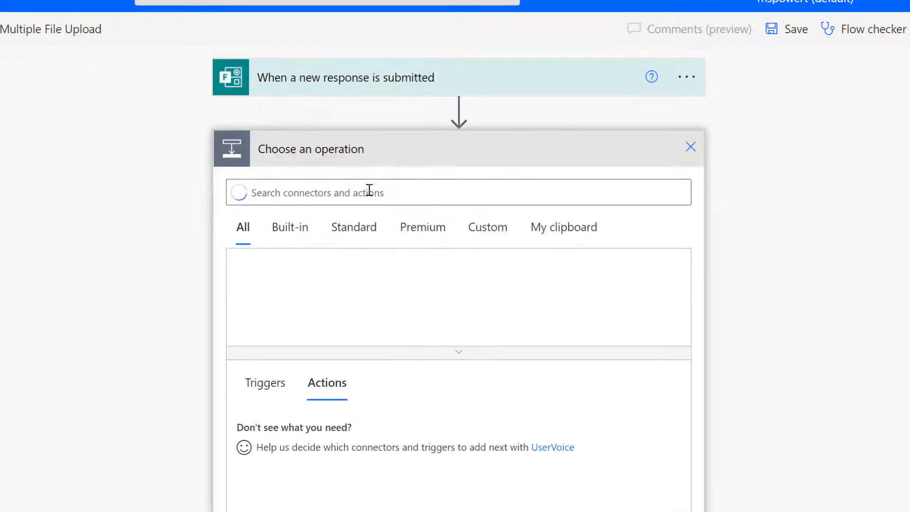
pyautogui.write('get re')
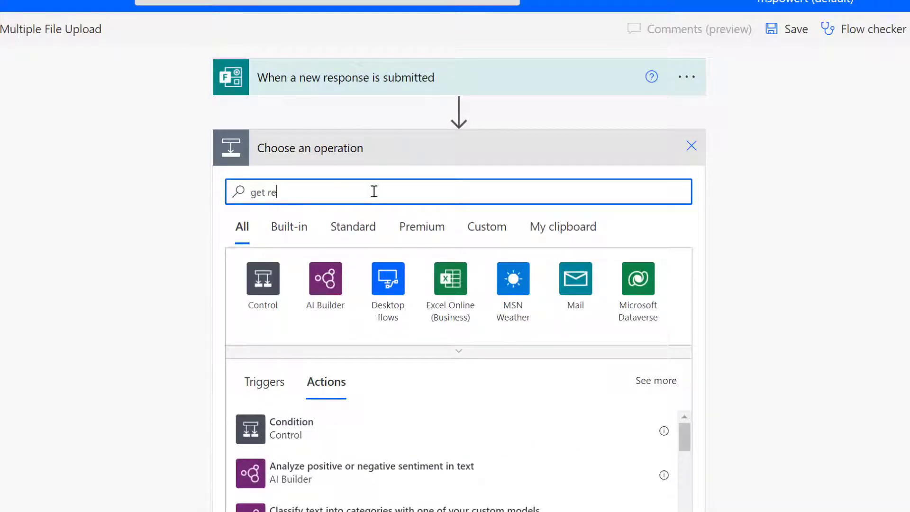
pyautogui.write('sponse details')
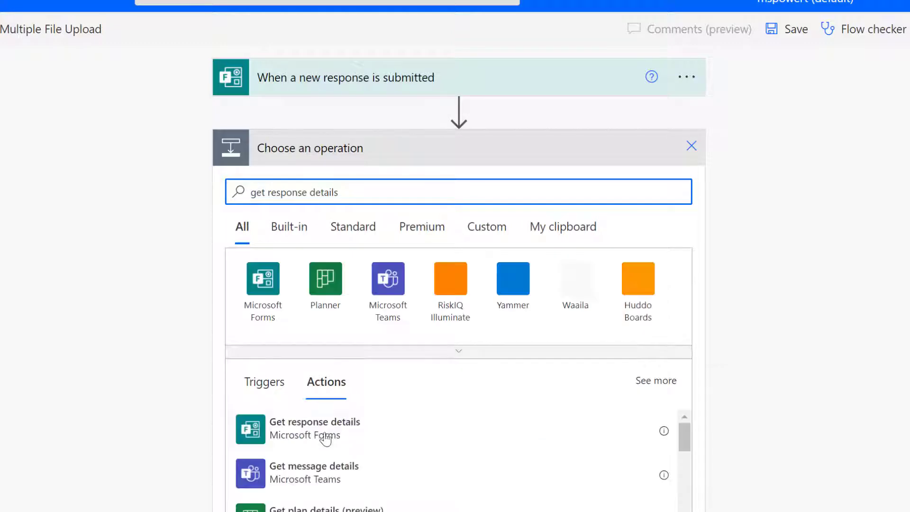
pyautogui.click(320, 438)
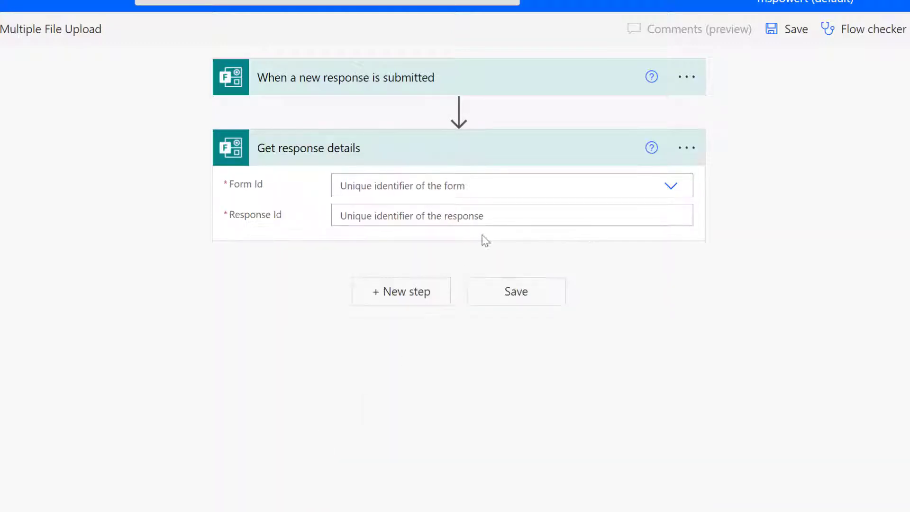
pyautogui.click(488, 182)
pyautogui.write('m')
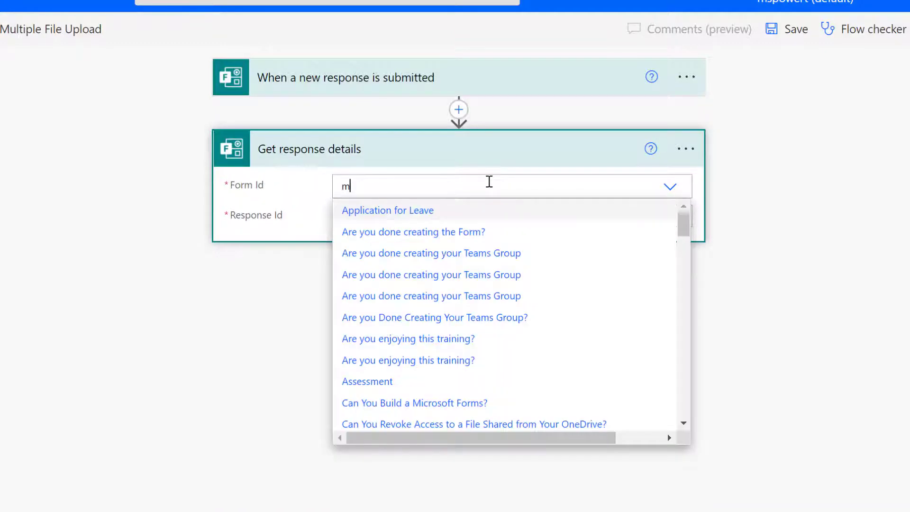
pyautogui.write('ult')
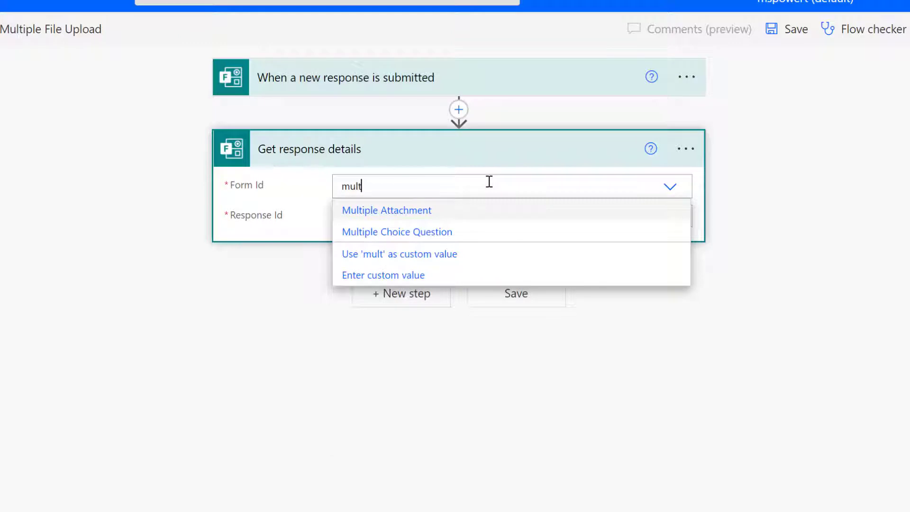
pyautogui.click(423, 213)
pyautogui.click(428, 214)
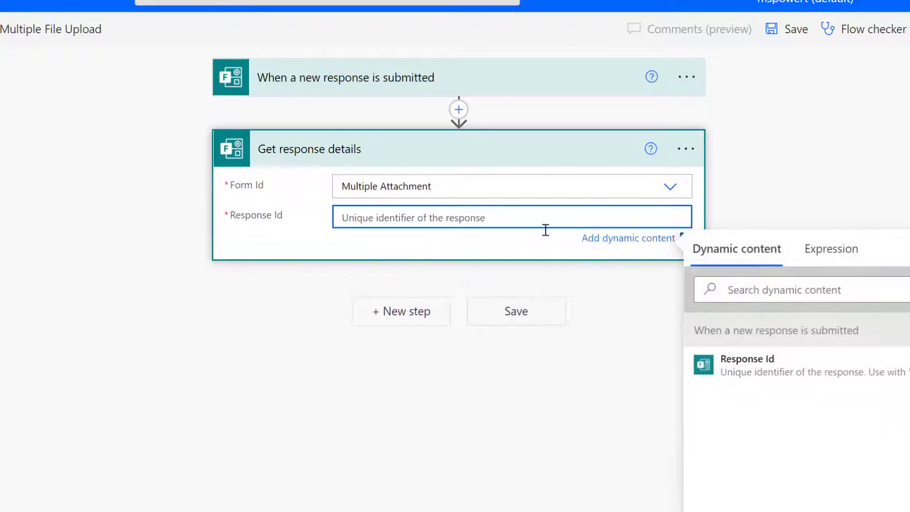
pyautogui.click(768, 364)
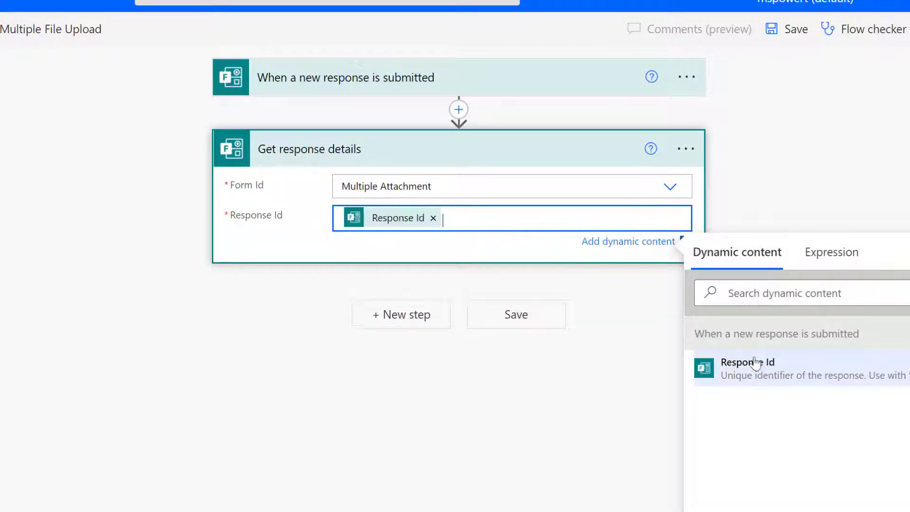
pyautogui.click(429, 157)
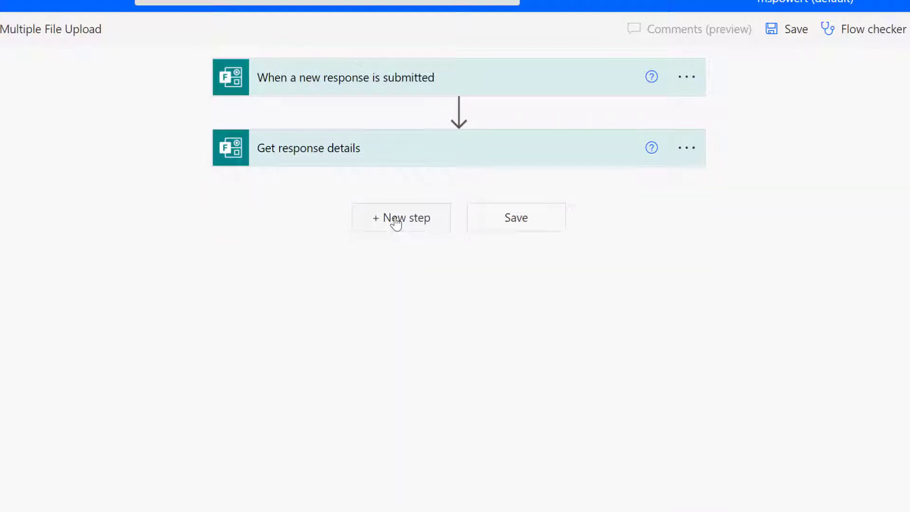
pyautogui.click(396, 222)
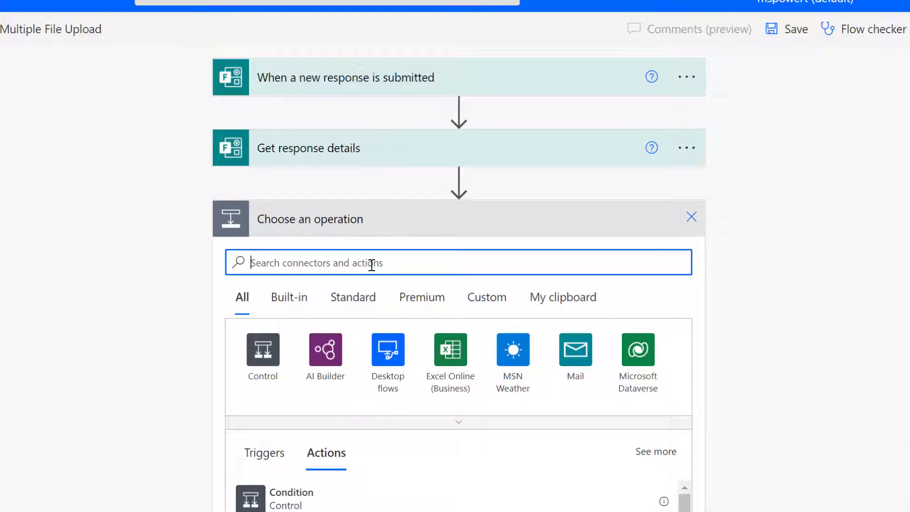
# Add a Compose step whose input is json() wrapping the 'Kindly attach the files' answer.
pyautogui.write('compose')
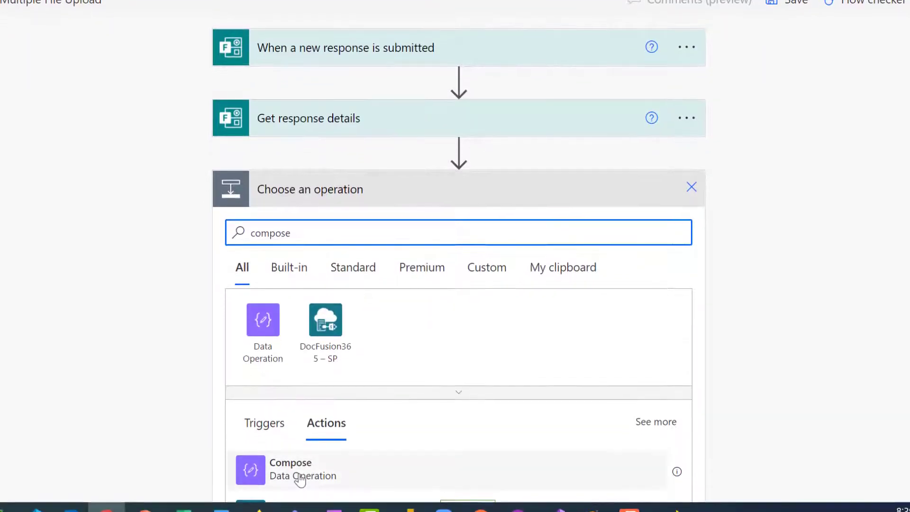
pyautogui.click(300, 478)
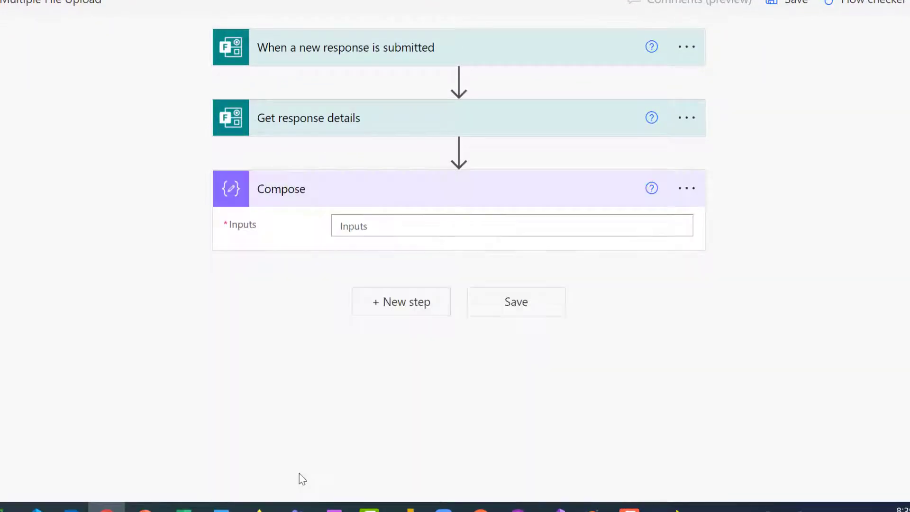
pyautogui.click(433, 221)
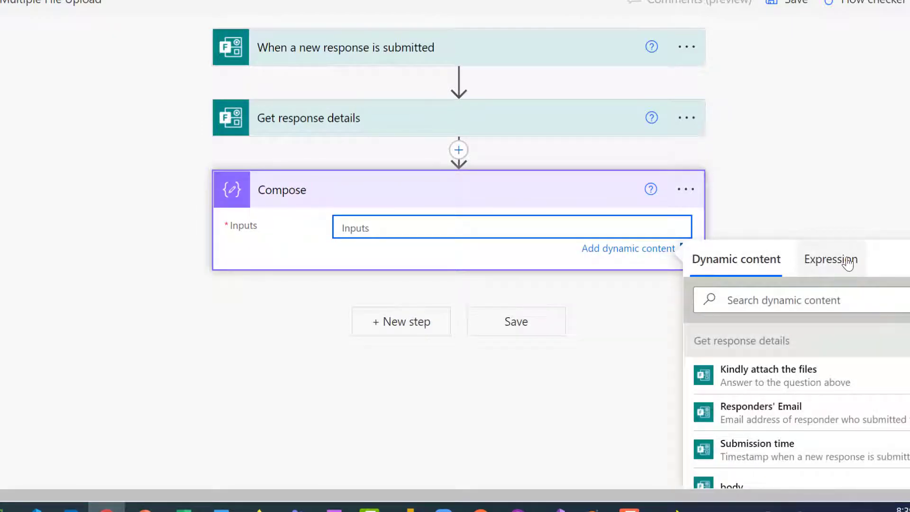
pyautogui.click(847, 261)
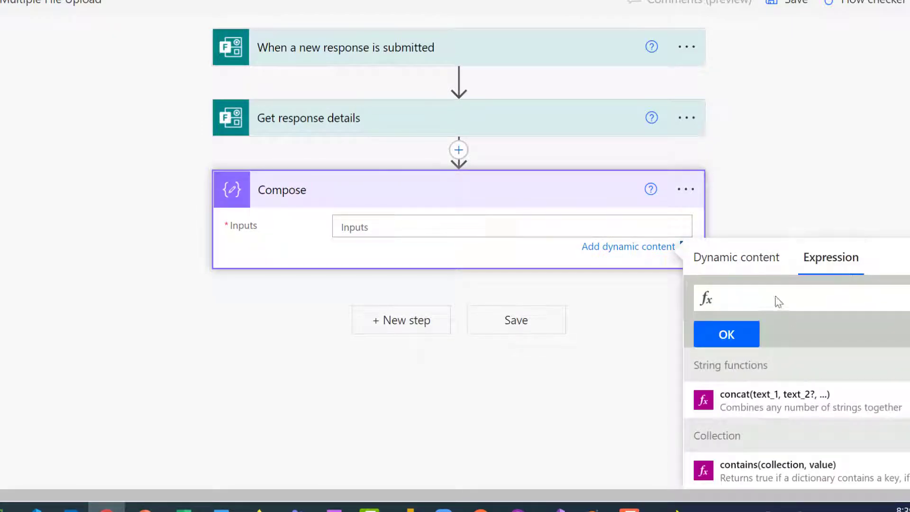
pyautogui.write('jso')
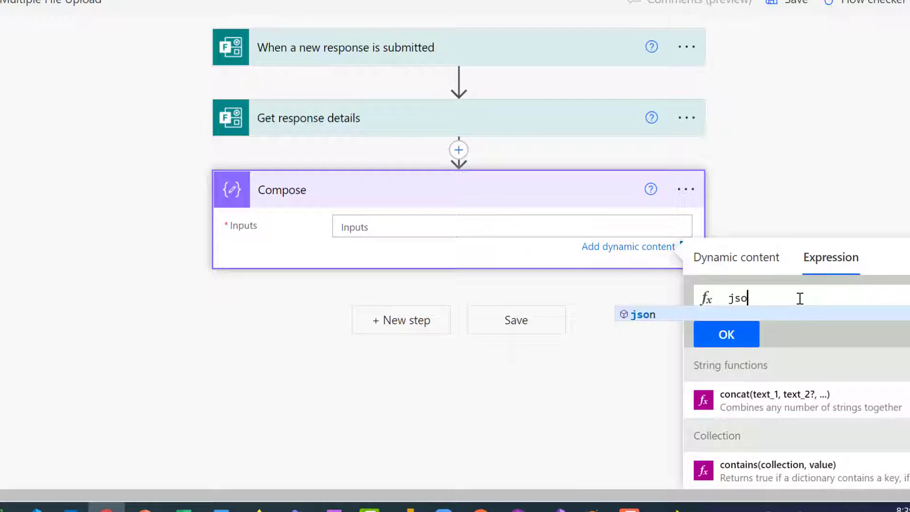
pyautogui.write('n(')
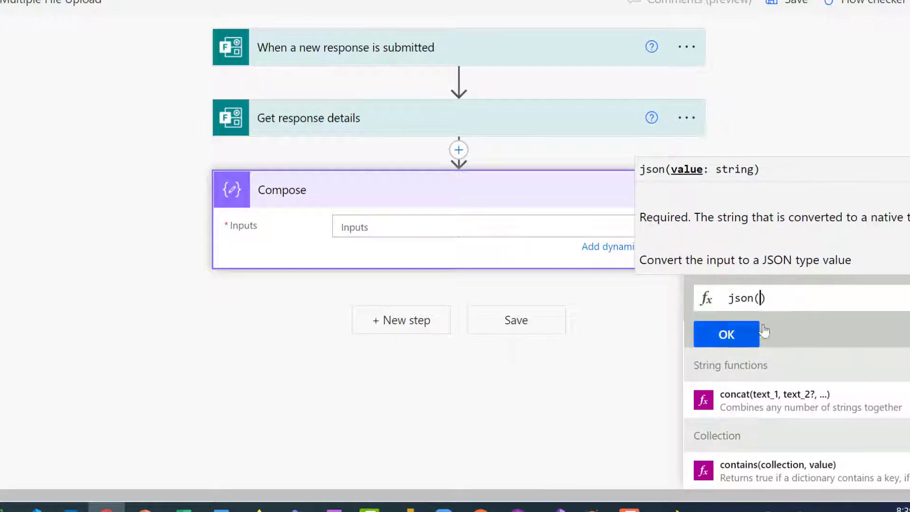
pyautogui.click(767, 298)
pyautogui.click(760, 298)
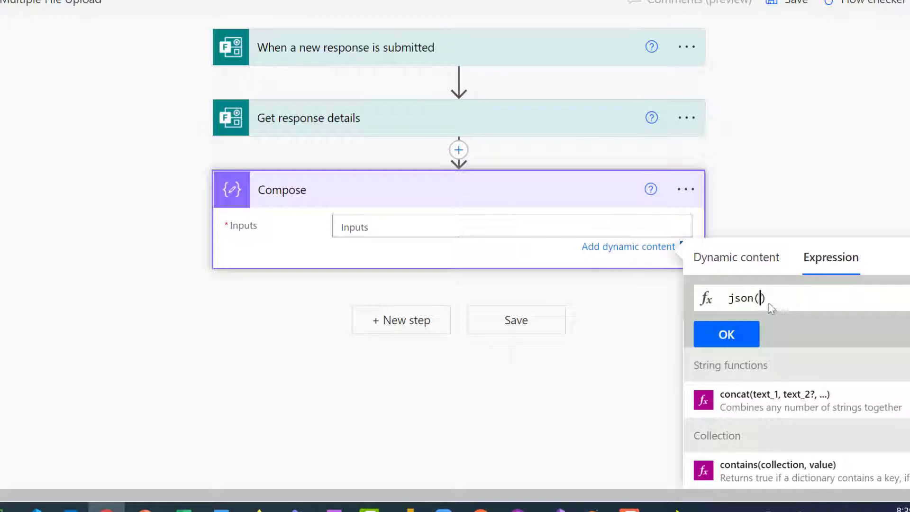
pyautogui.click(722, 260)
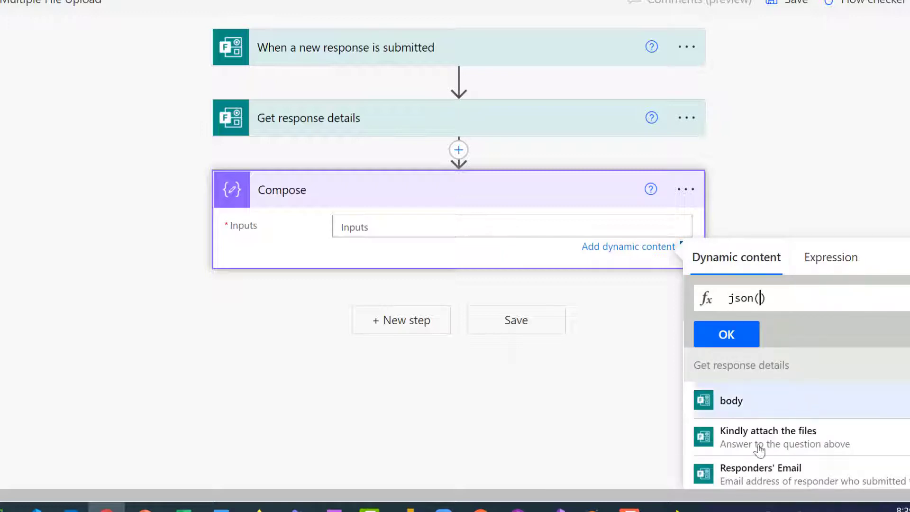
pyautogui.click(781, 435)
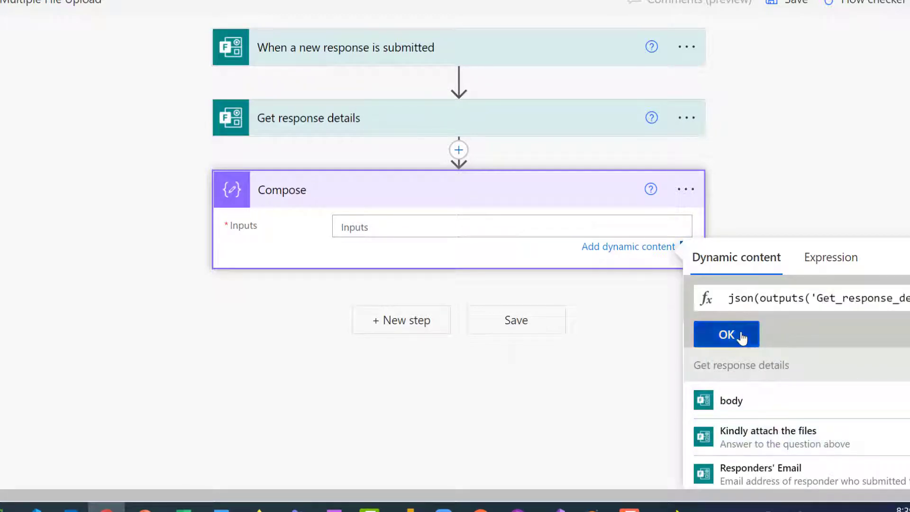
pyautogui.click(727, 334)
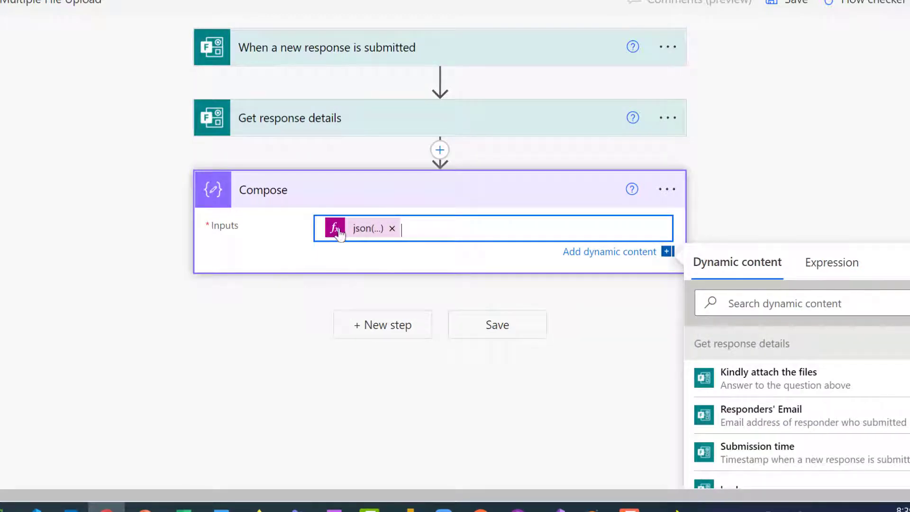
pyautogui.click(386, 332)
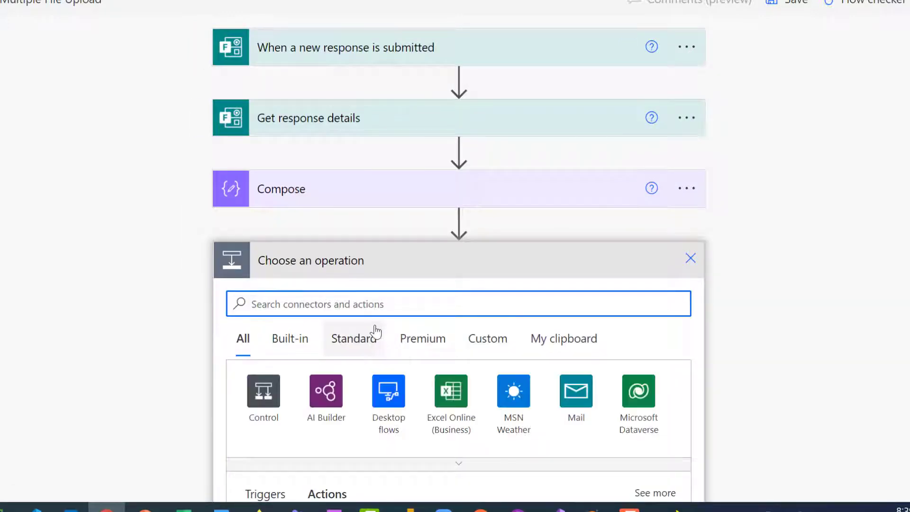
# Add an Initialize variable step named 'Attachment' of type Array.
pyautogui.write('initialize')
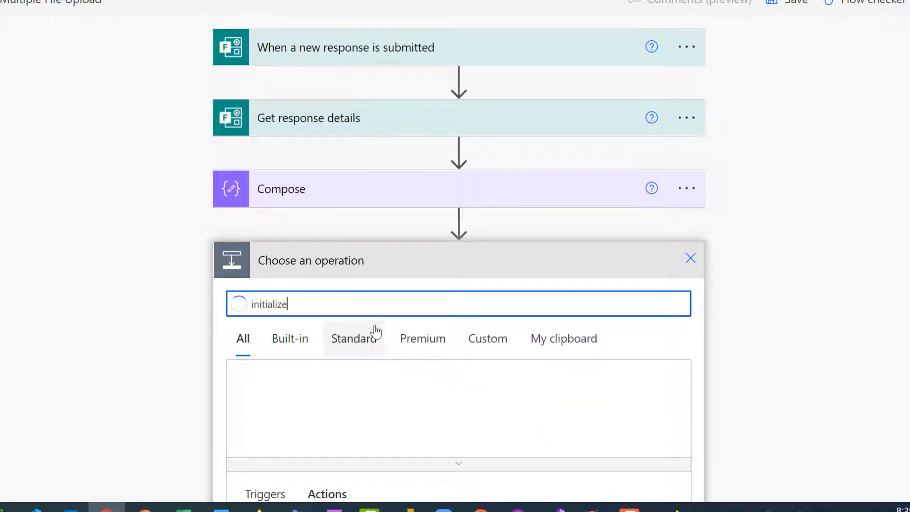
pyautogui.scroll(-5, 367, 344)
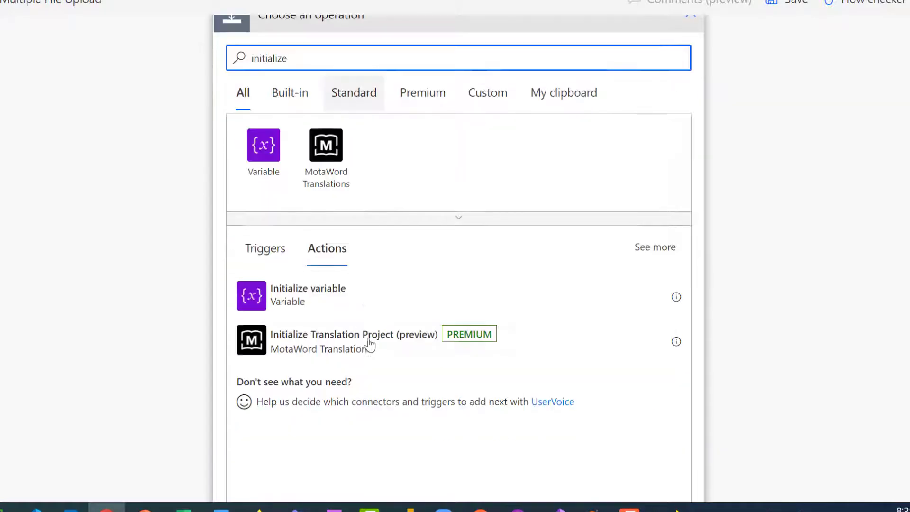
pyautogui.click(351, 299)
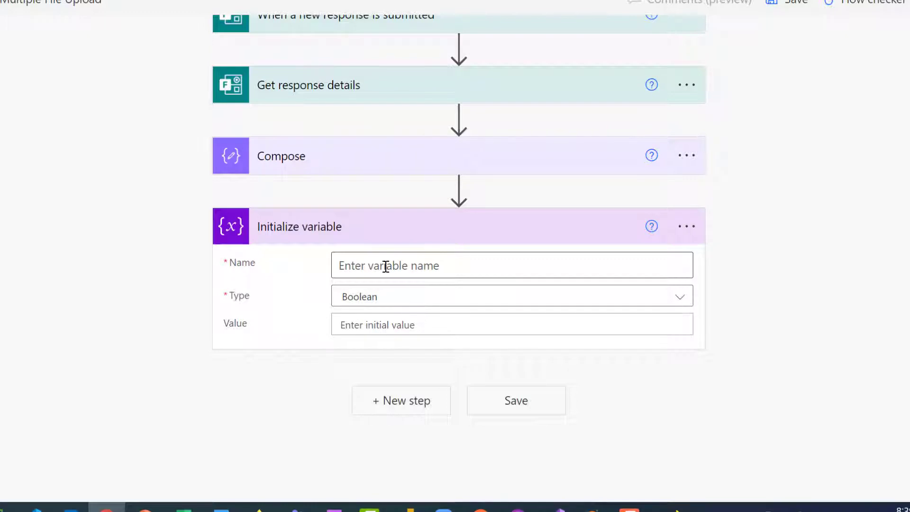
pyautogui.click(385, 266)
pyautogui.write('A')
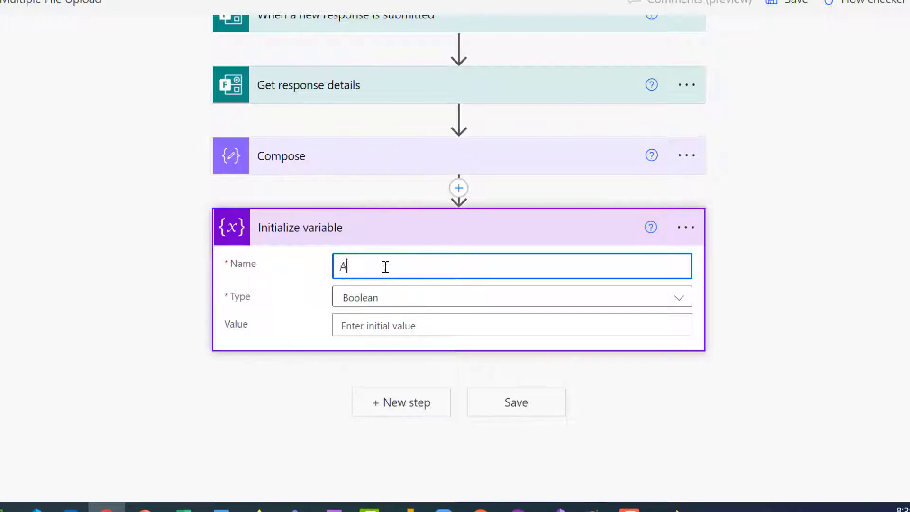
pyautogui.write('ttachment')
pyautogui.click(402, 303)
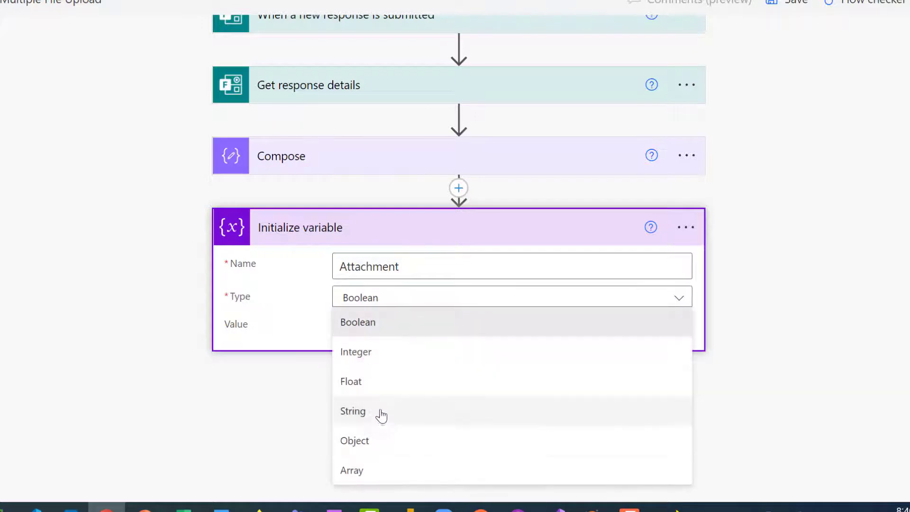
pyautogui.click(374, 471)
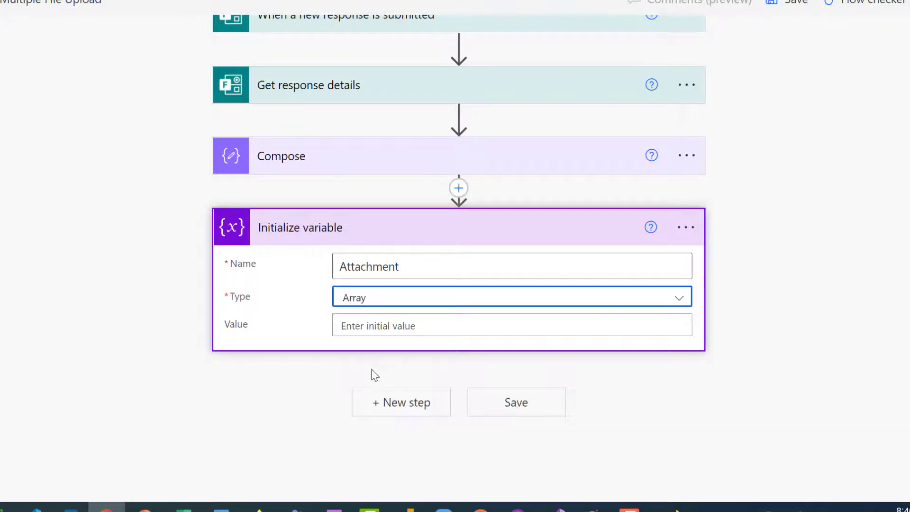
pyautogui.click(424, 243)
pyautogui.click(432, 236)
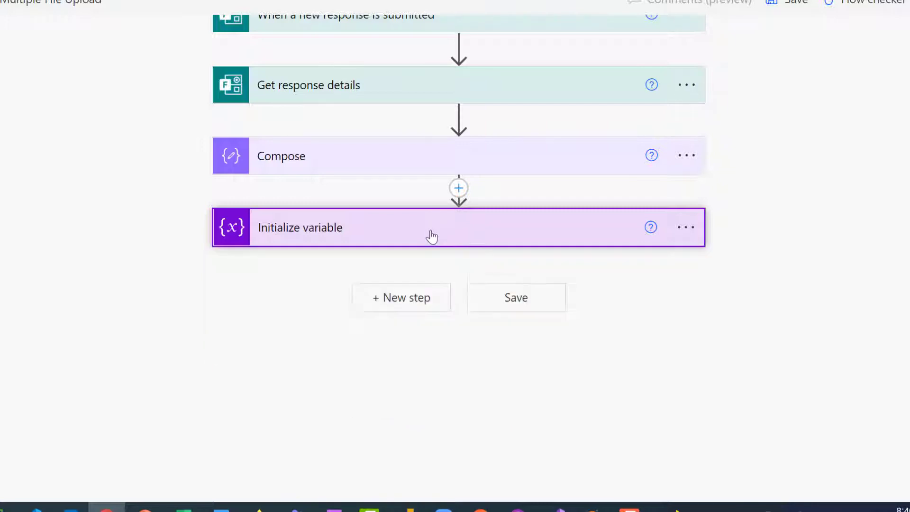
# Add an Apply to each loop over the Compose step's Outputs.
pyautogui.click(417, 300)
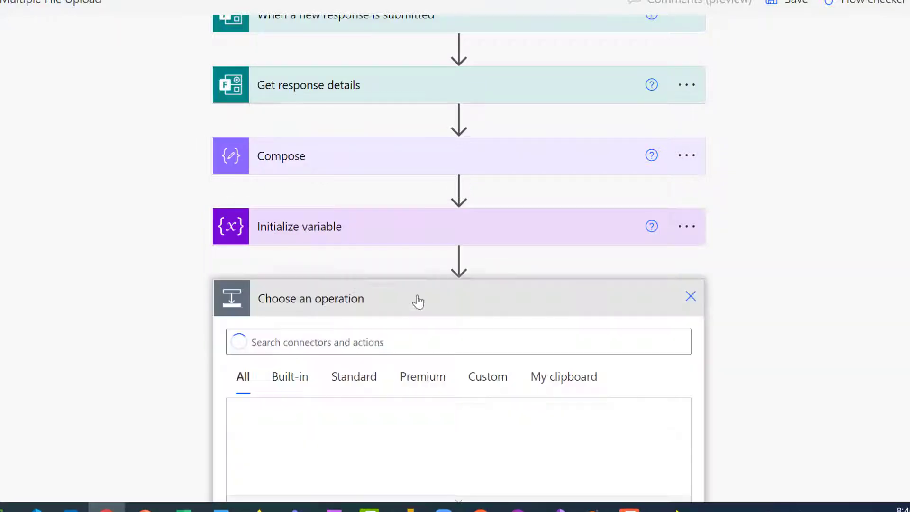
pyautogui.scroll(-1, 382, 312)
pyautogui.scroll(-3, 386, 313)
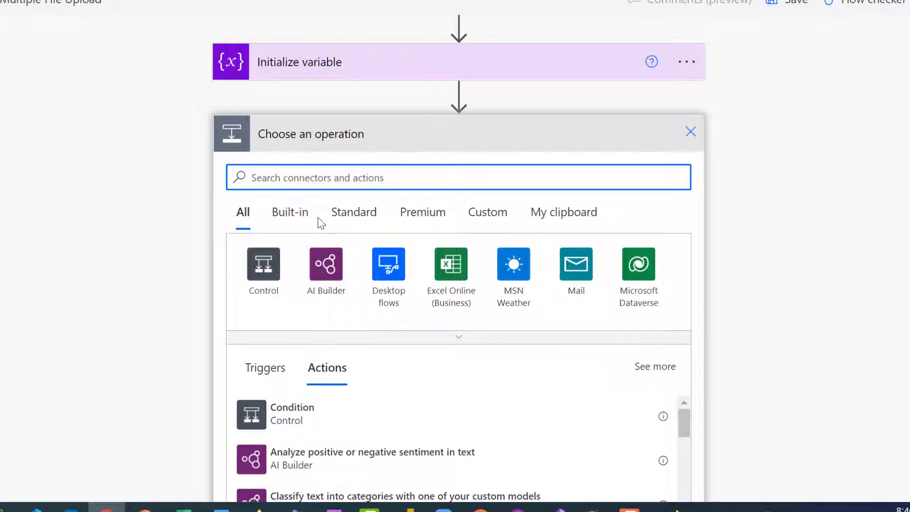
pyautogui.write('apply to each')
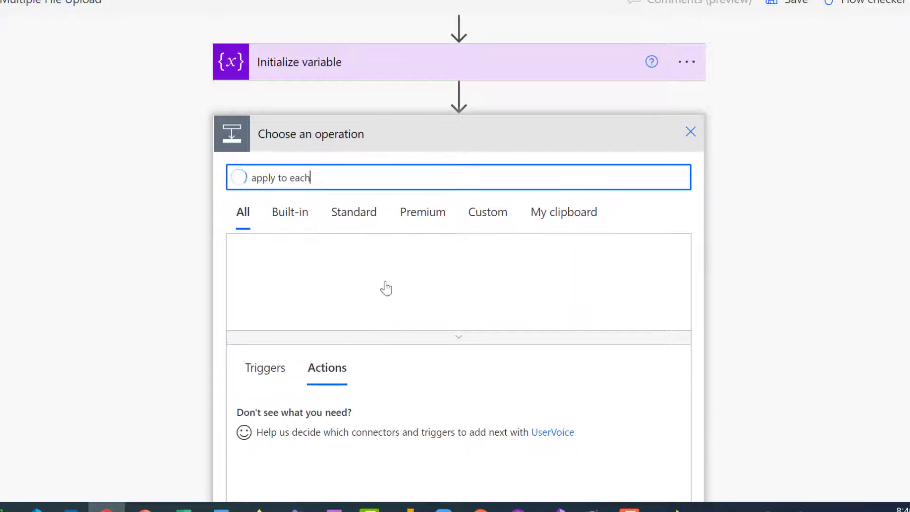
pyautogui.click(315, 418)
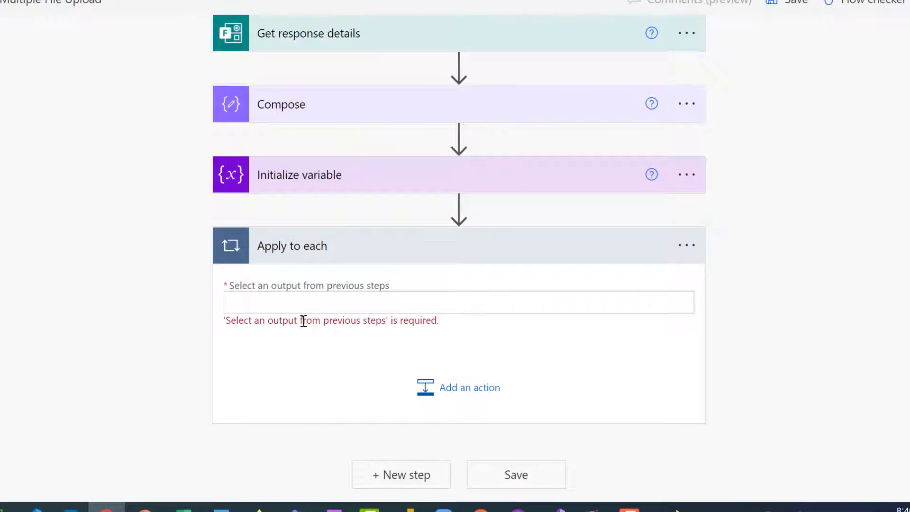
pyautogui.click(312, 305)
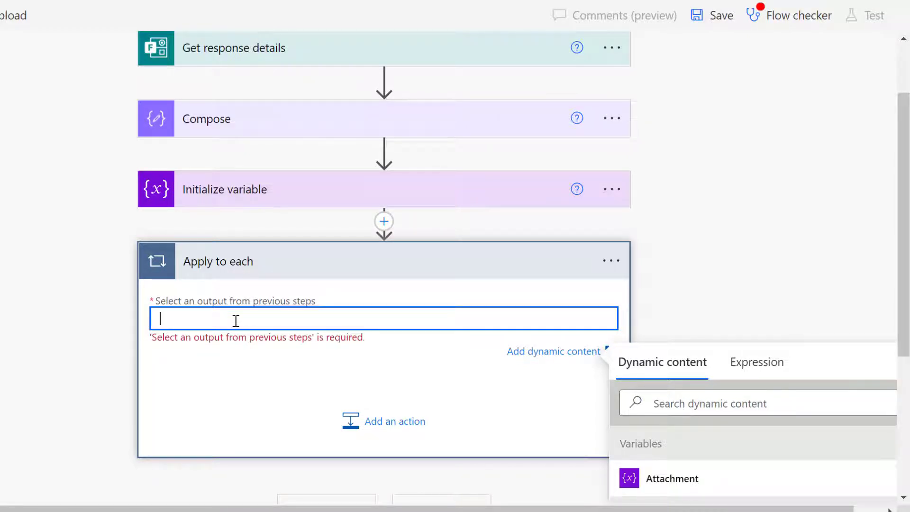
pyautogui.scroll(-5, 269, 339)
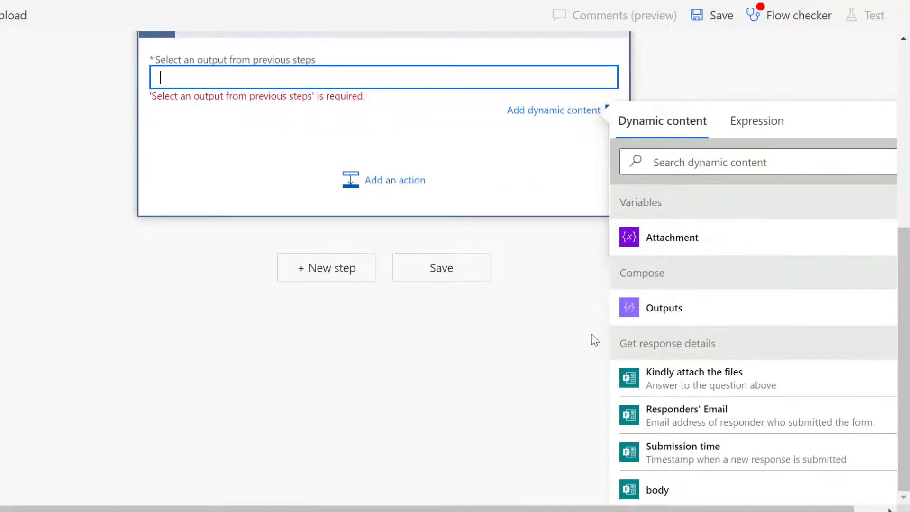
pyautogui.click(697, 315)
pyautogui.scroll(2, 210, 219)
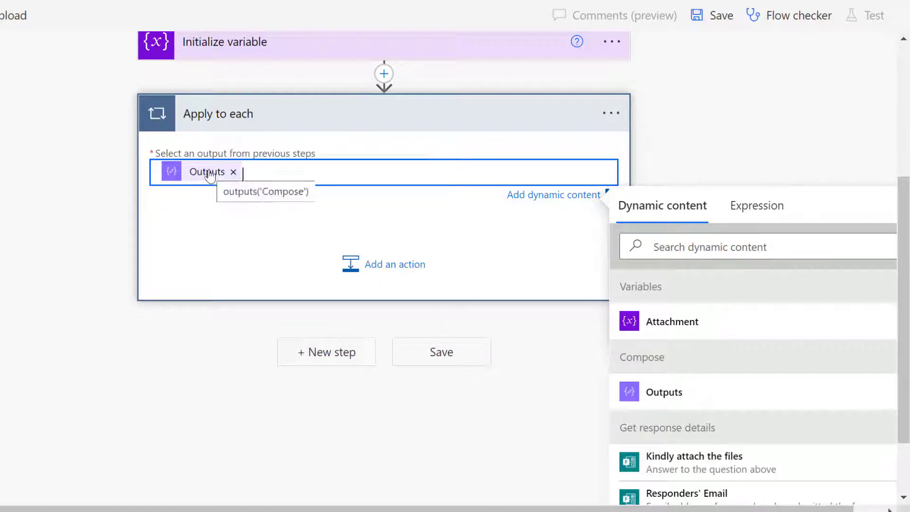
pyautogui.click(389, 273)
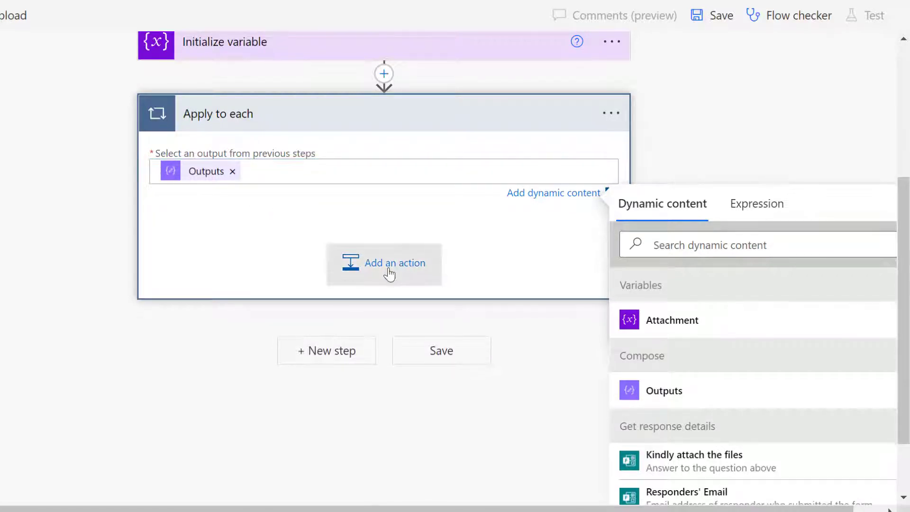
# Add OneDrive's Get file content action inside the Apply to each loop.
pyautogui.click(388, 273)
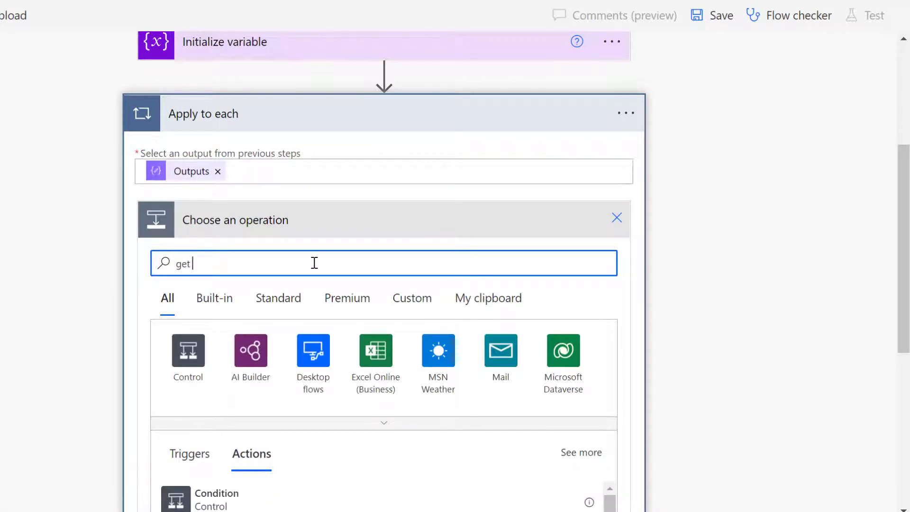
pyautogui.write('file con')
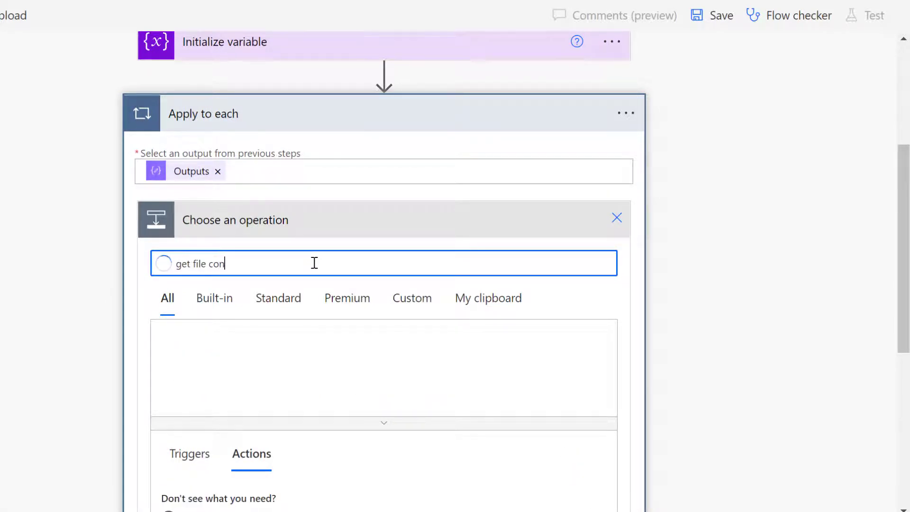
pyautogui.write('tent')
pyautogui.scroll(-3, 426, 376)
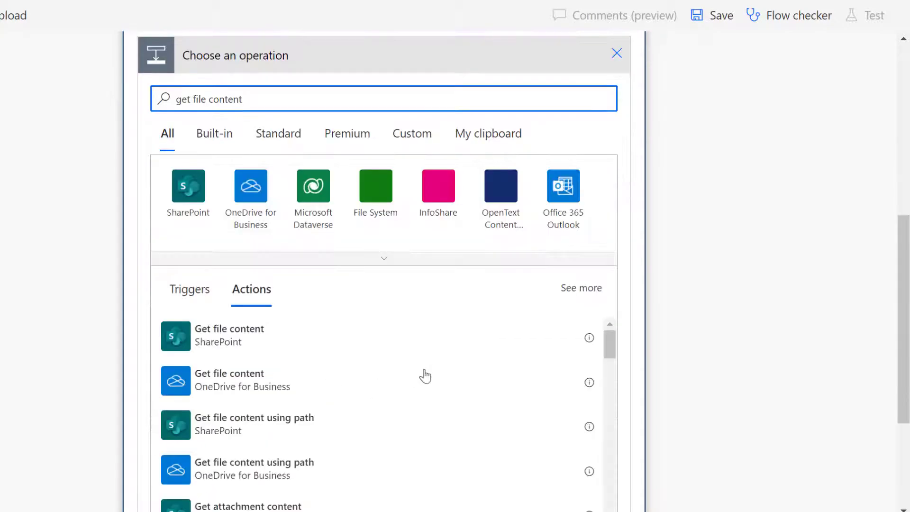
pyautogui.click(232, 386)
pyautogui.click(232, 386)
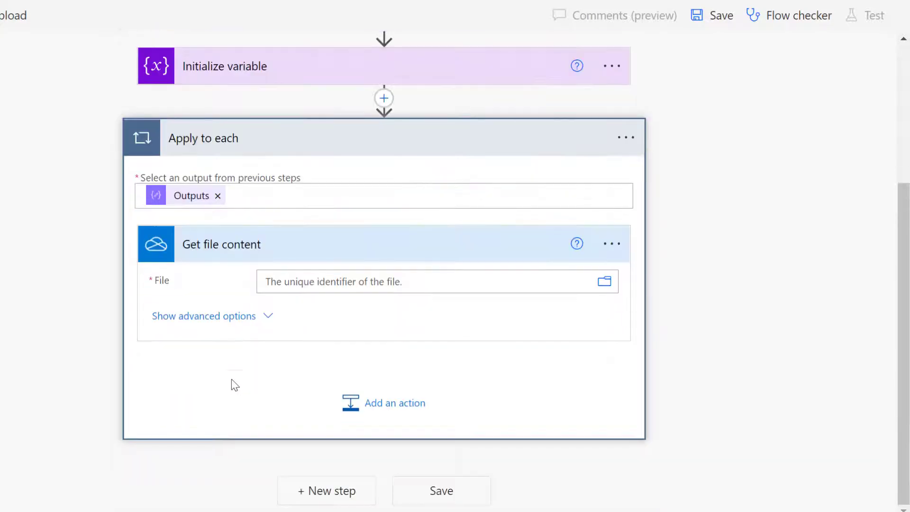
pyautogui.click(311, 283)
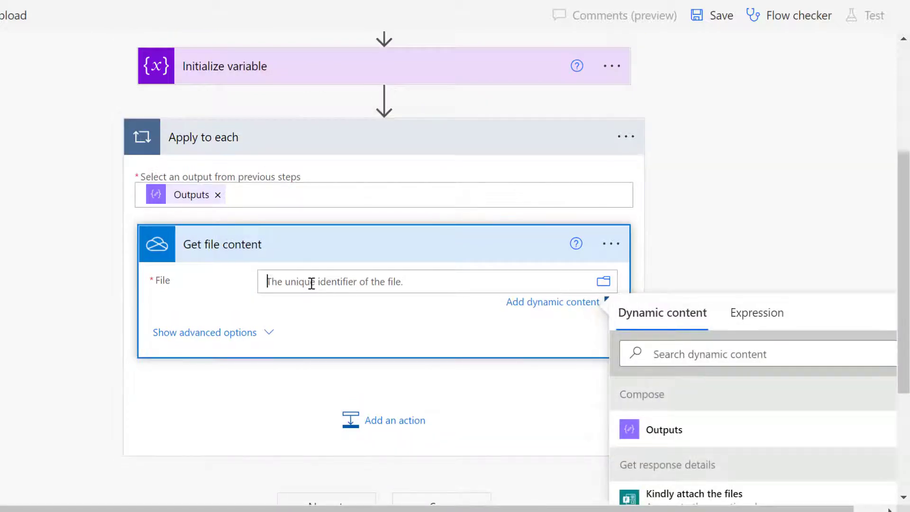
# Set the Get file content File field to the expression item()['id'].
pyautogui.scroll(-2, 855, 227)
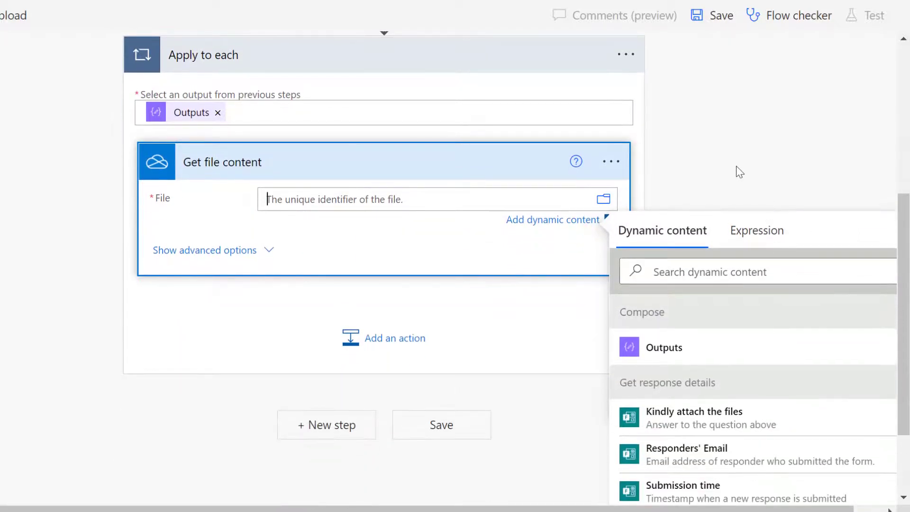
pyautogui.scroll(4, 374, 179)
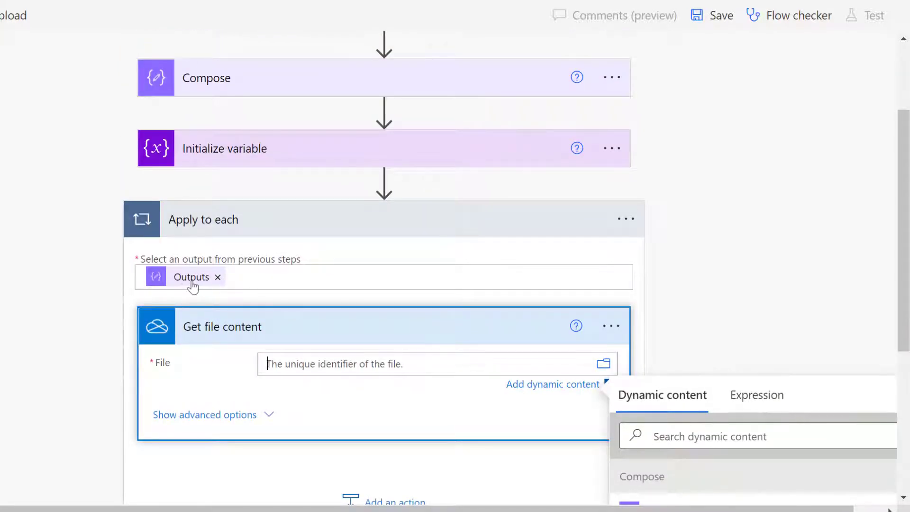
pyautogui.moveTo(193, 286)
pyautogui.scroll(-3, 828, 335)
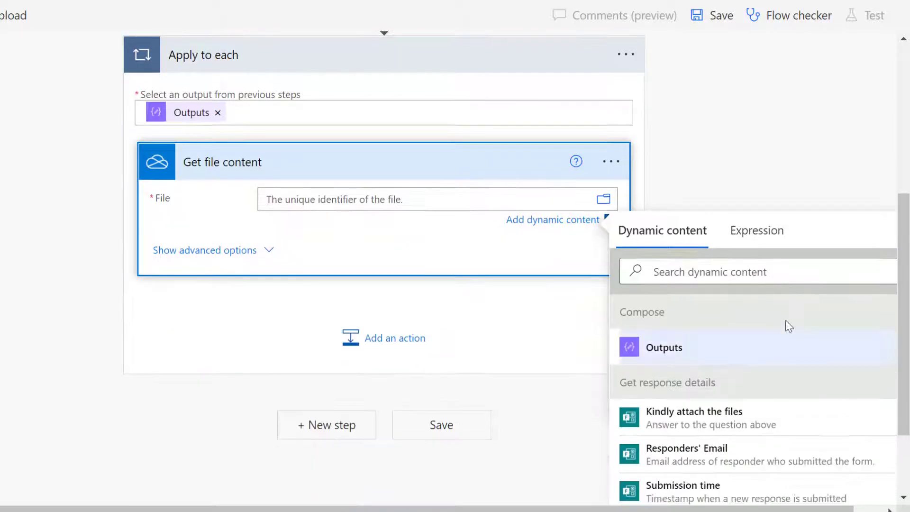
pyautogui.click(736, 237)
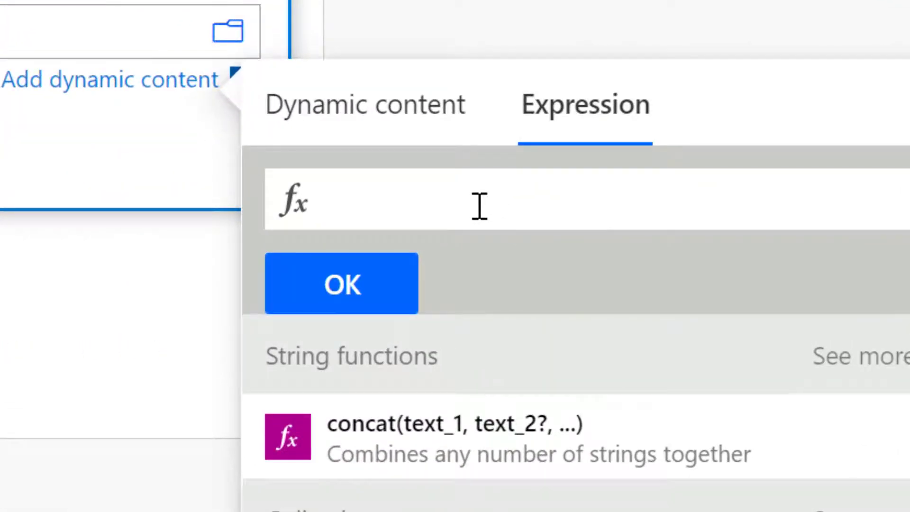
pyautogui.write('i')
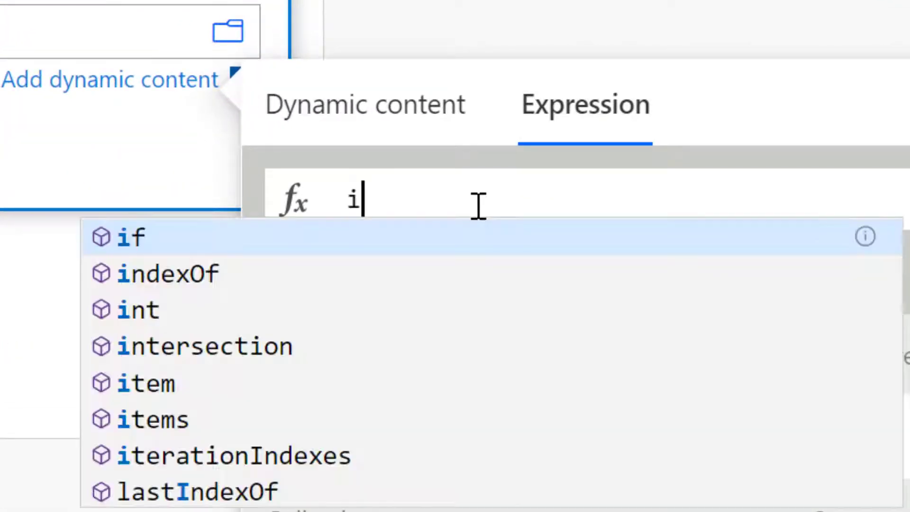
pyautogui.write('tem()')
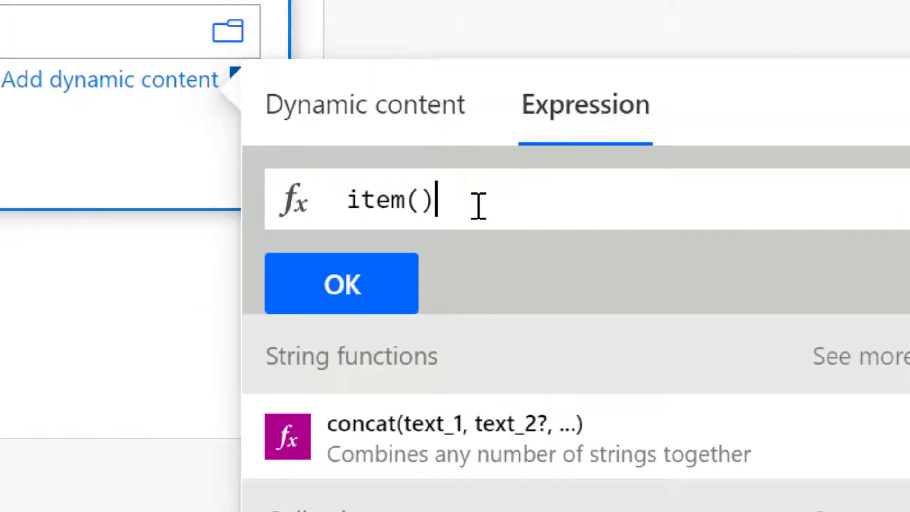
pyautogui.write("['id")
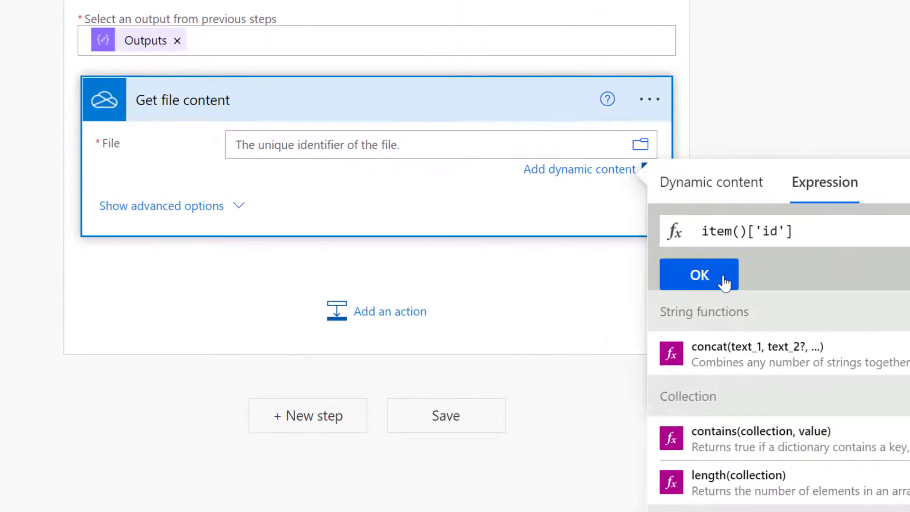
pyautogui.click(724, 282)
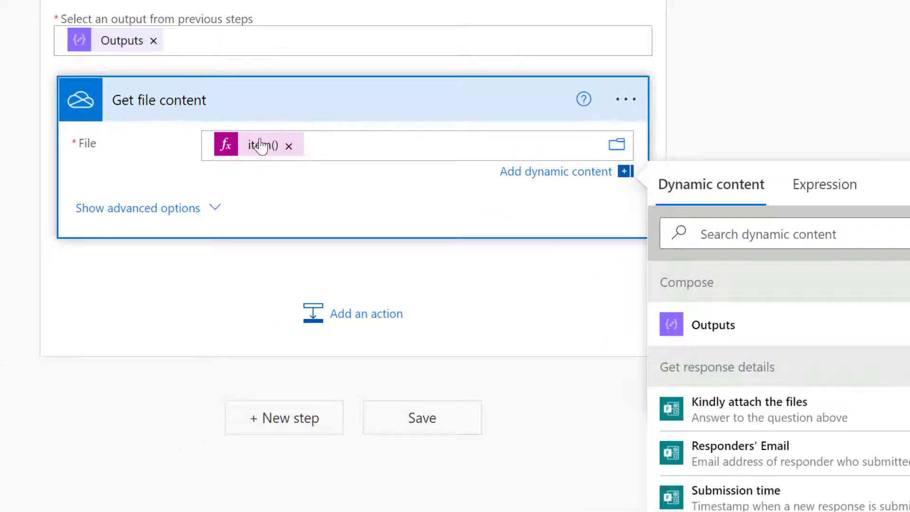
# Add an Append to array variable step inside the loop targeting the Attachment variable.
pyautogui.click(359, 314)
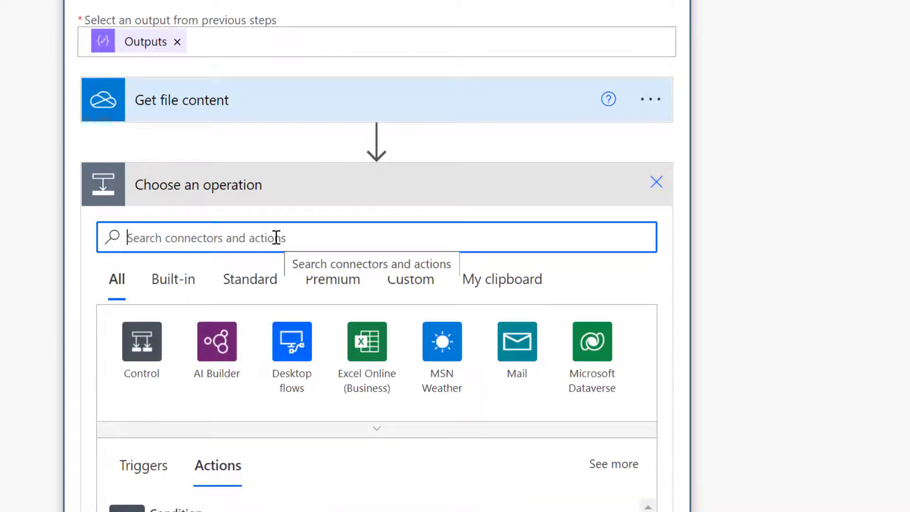
pyautogui.write('appe')
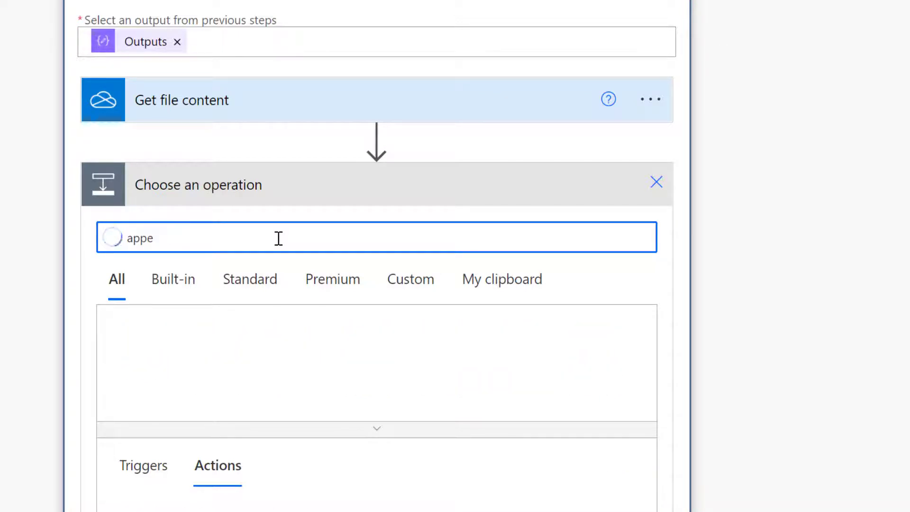
pyautogui.write('nd to array')
pyautogui.scroll(6, 287, 239)
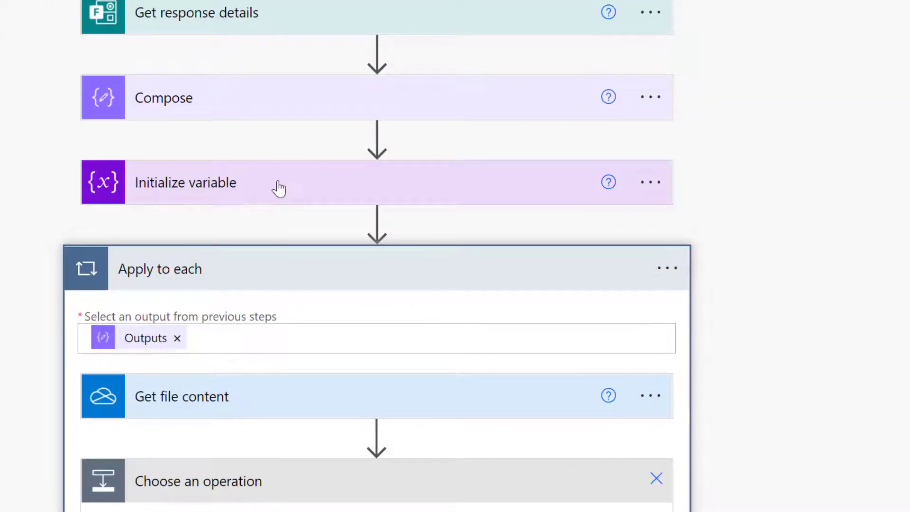
pyautogui.scroll(-8, 315, 246)
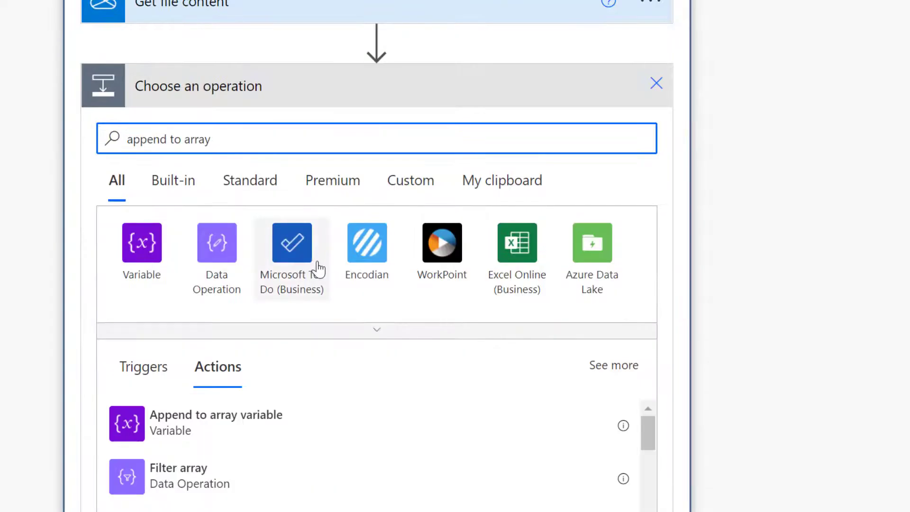
pyautogui.click(235, 433)
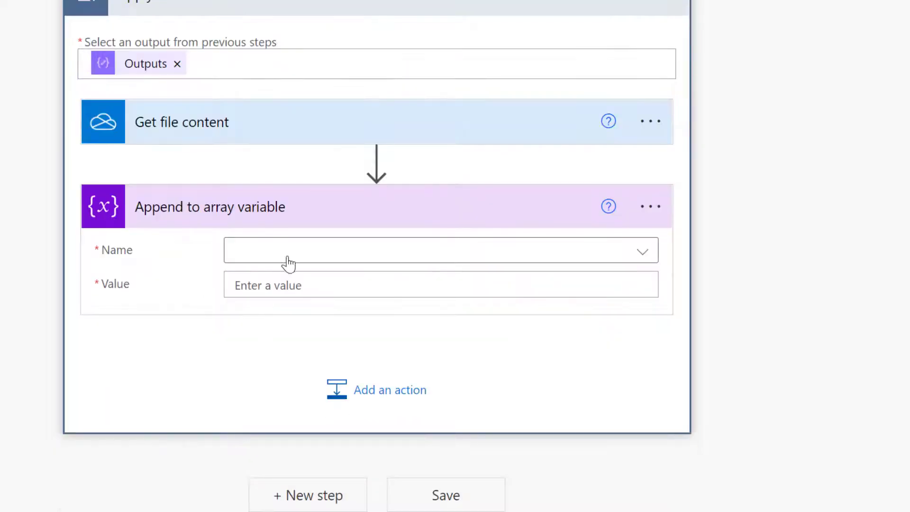
pyautogui.click(292, 253)
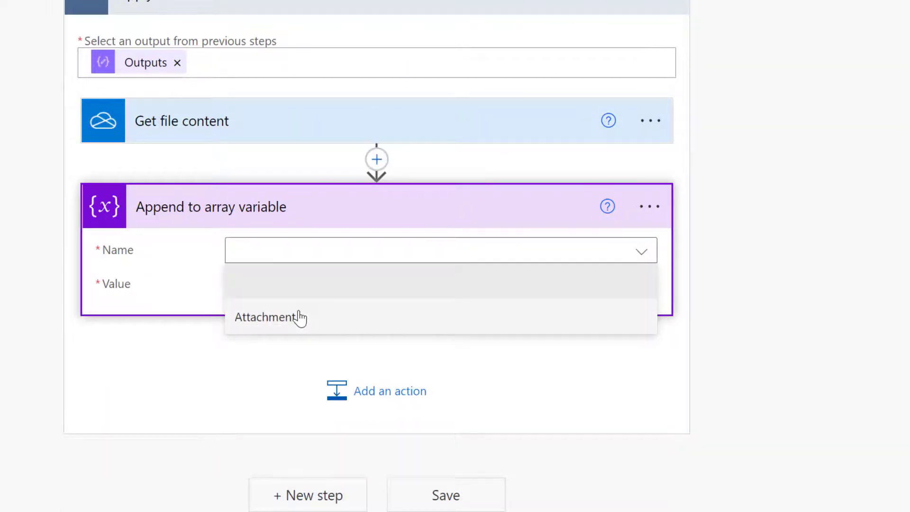
pyautogui.click(302, 317)
# Begin the Value as an object with "Name" and "content" keys on separate lines.
pyautogui.click(289, 288)
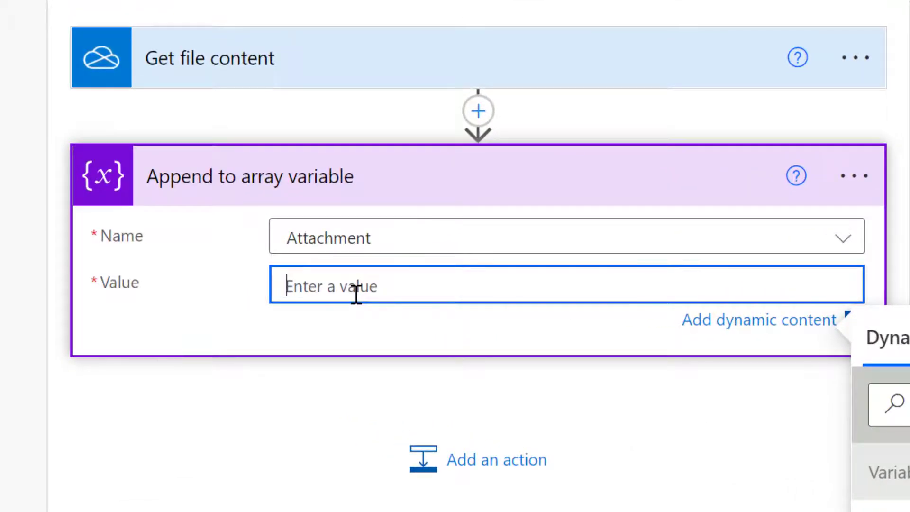
pyautogui.write('{')
pyautogui.press('Return')
pyautogui.press('Return')
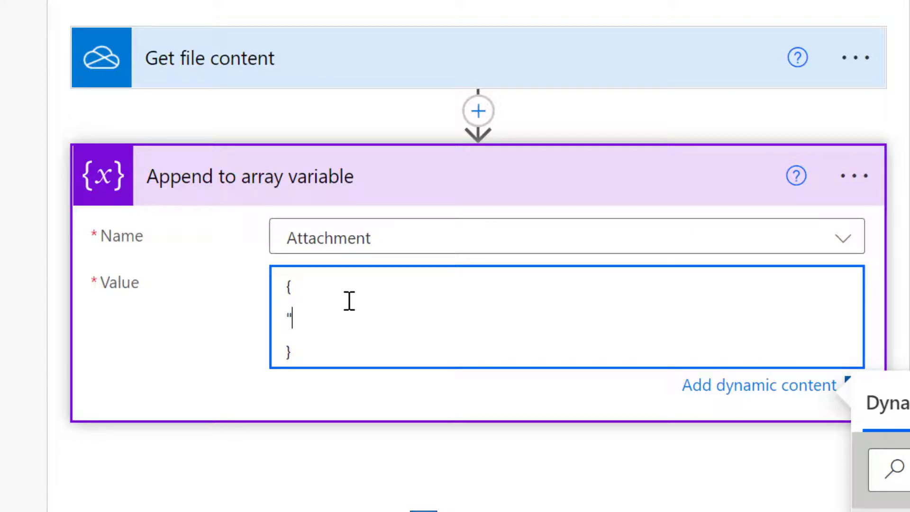
pyautogui.write('Name":')
pyautogui.press('Return')
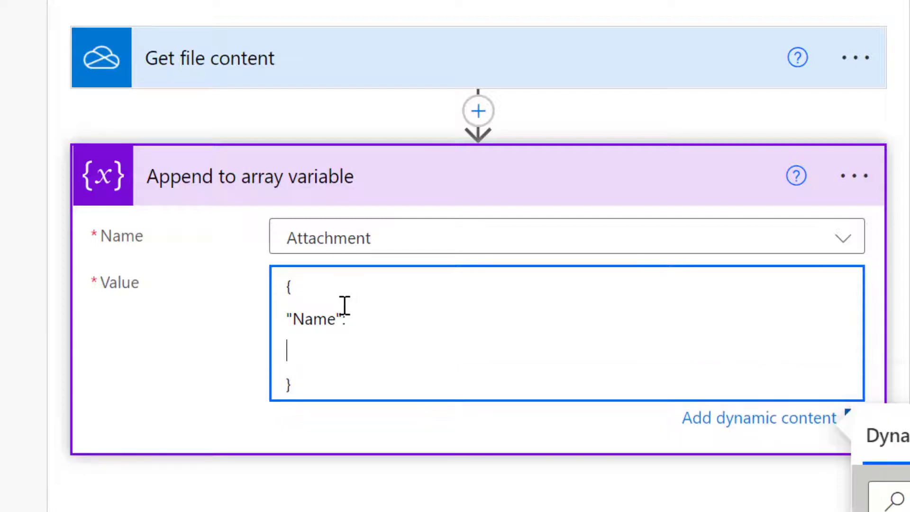
pyautogui.write('"content":')
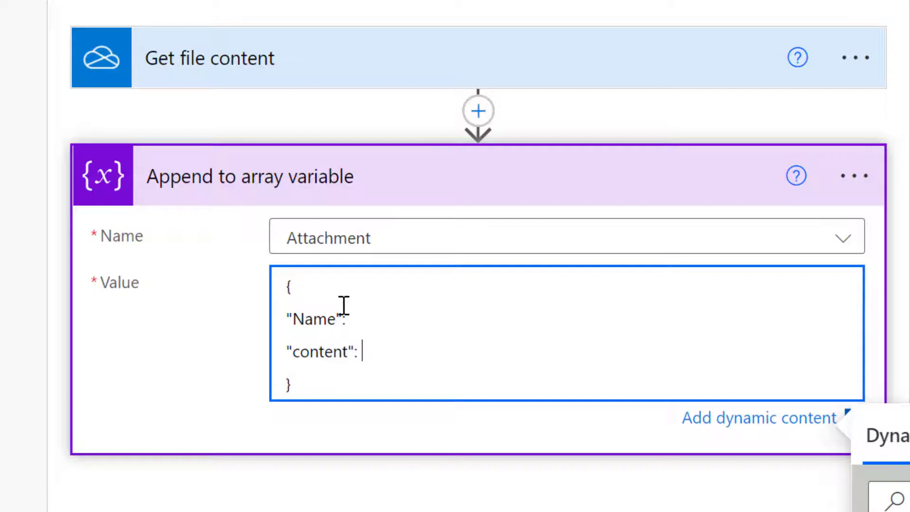
# Insert the expression item()['name'] after the "Name": key.
pyautogui.click(375, 319)
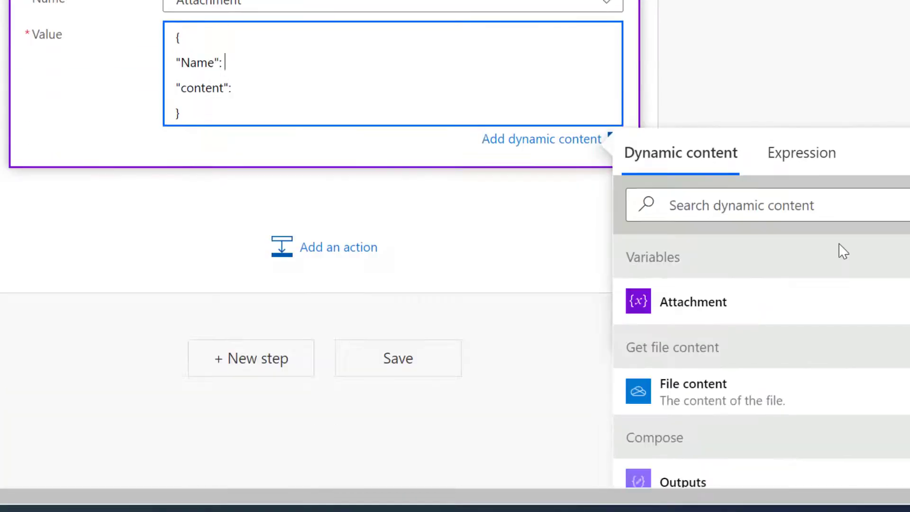
pyautogui.click(807, 165)
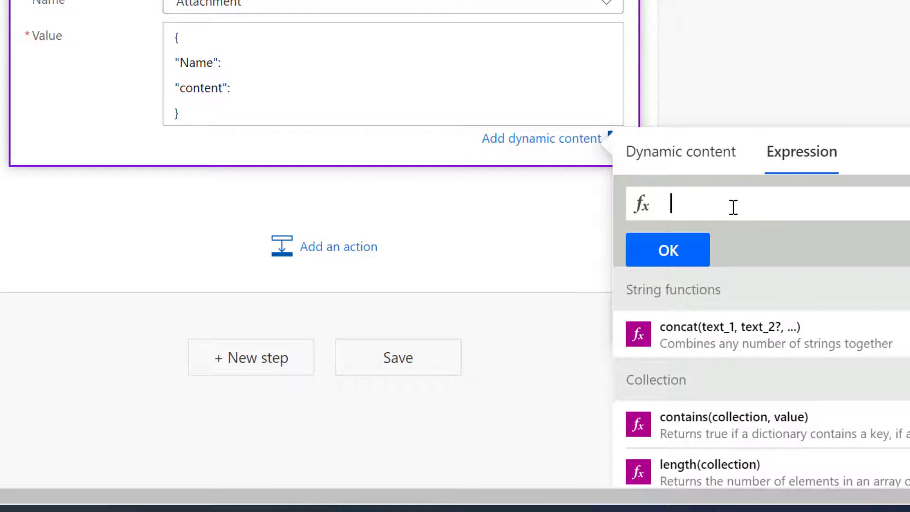
pyautogui.write('item')
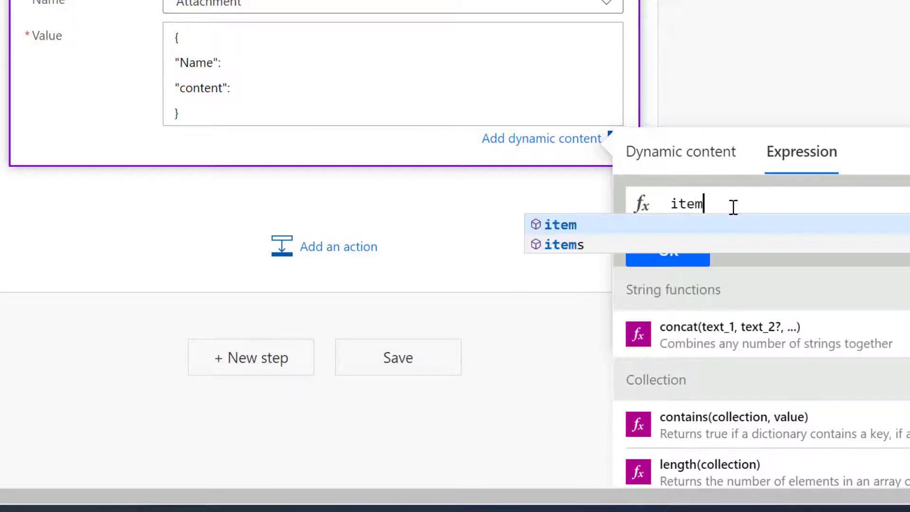
pyautogui.write('(')
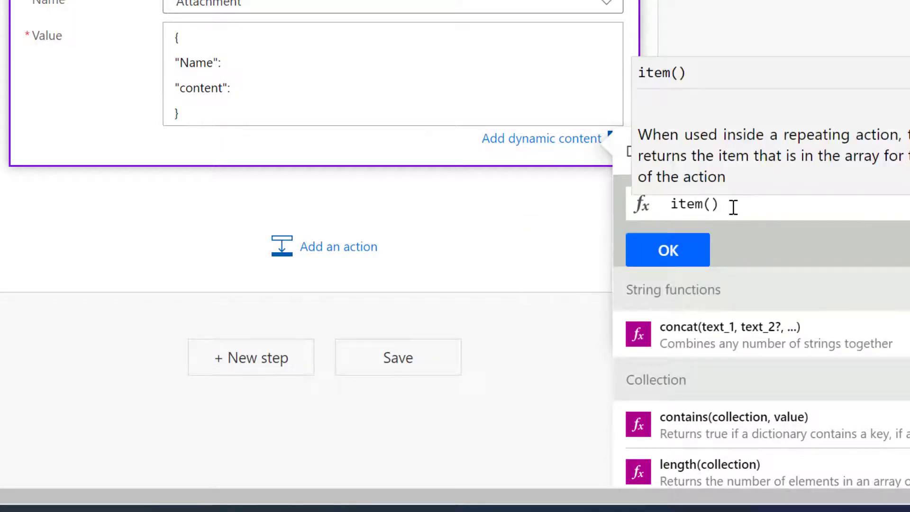
pyautogui.click(733, 207)
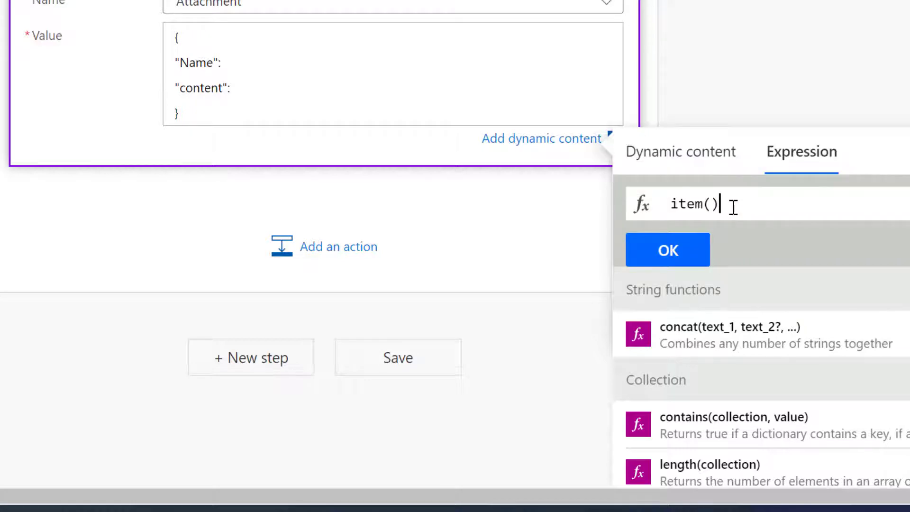
pyautogui.write("['name")
pyautogui.click(673, 255)
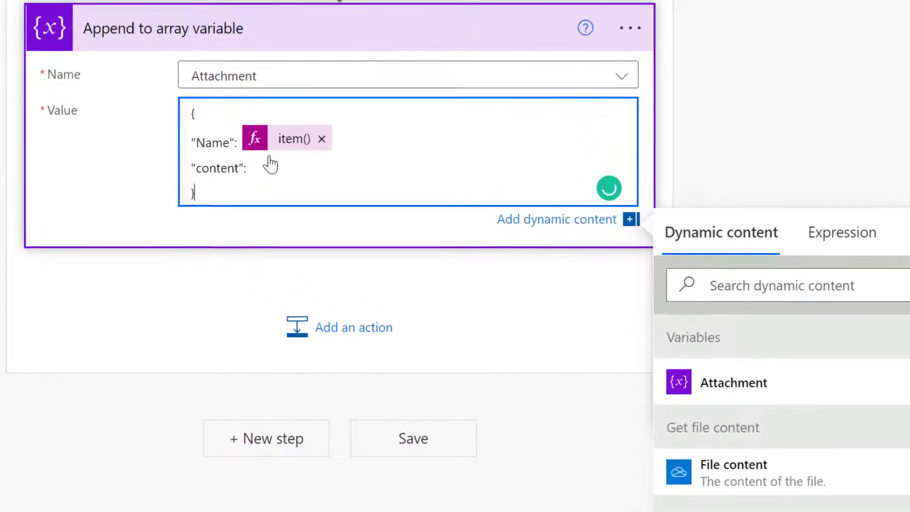
# Add a comma and insert File content after "content":, then collapse the append step.
pyautogui.click(260, 171)
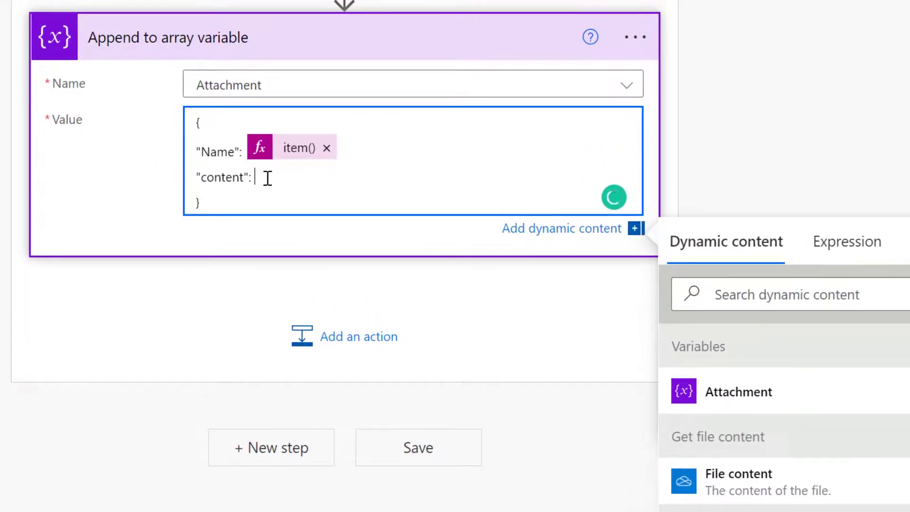
pyautogui.click(387, 155)
pyautogui.write(',')
pyautogui.click(742, 479)
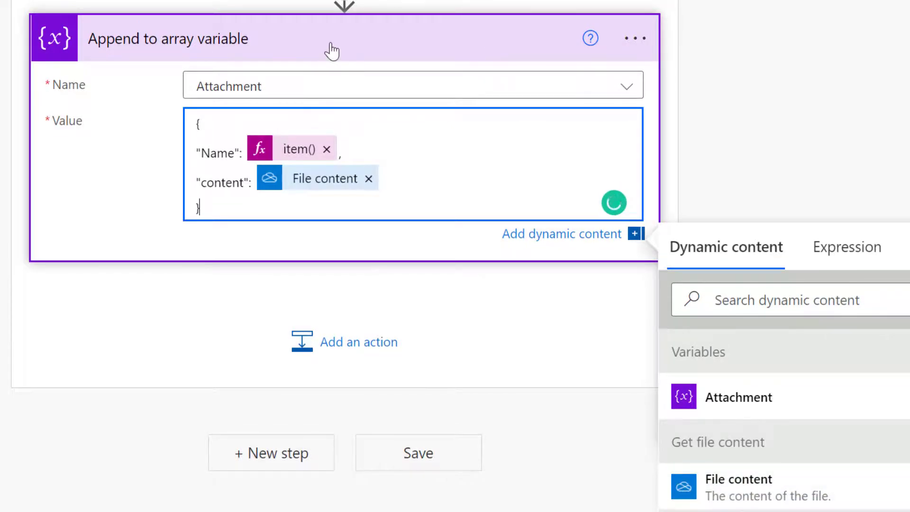
pyautogui.click(372, 40)
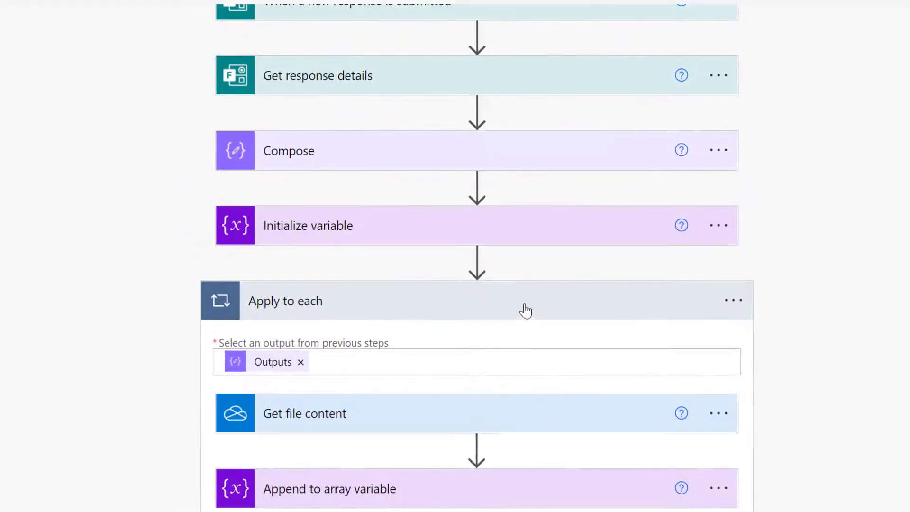
# Add a Start and wait for an approval step of type Approve/Reject - First to respond.
pyautogui.click(523, 307)
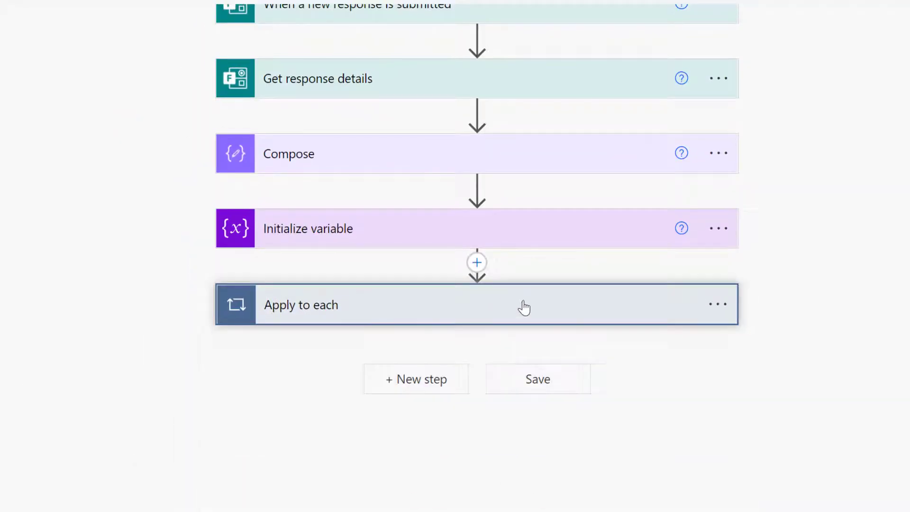
pyautogui.click(435, 381)
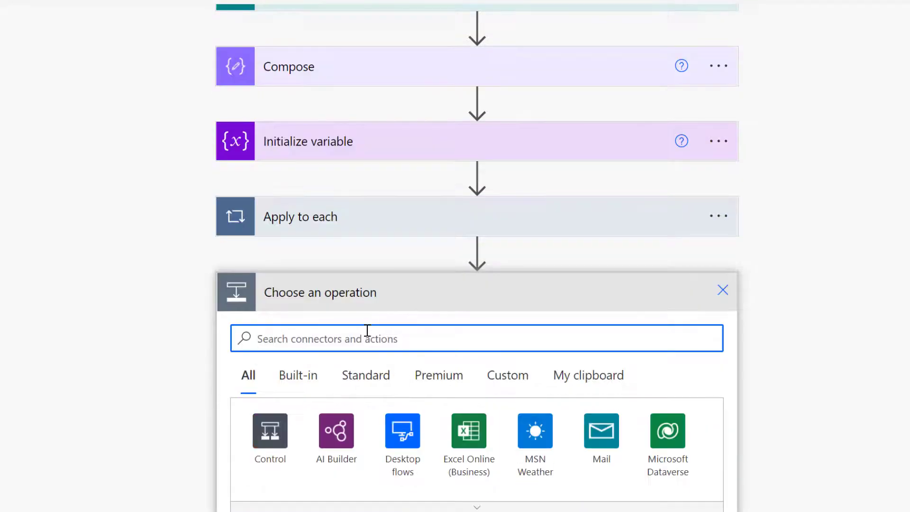
pyautogui.write('approval')
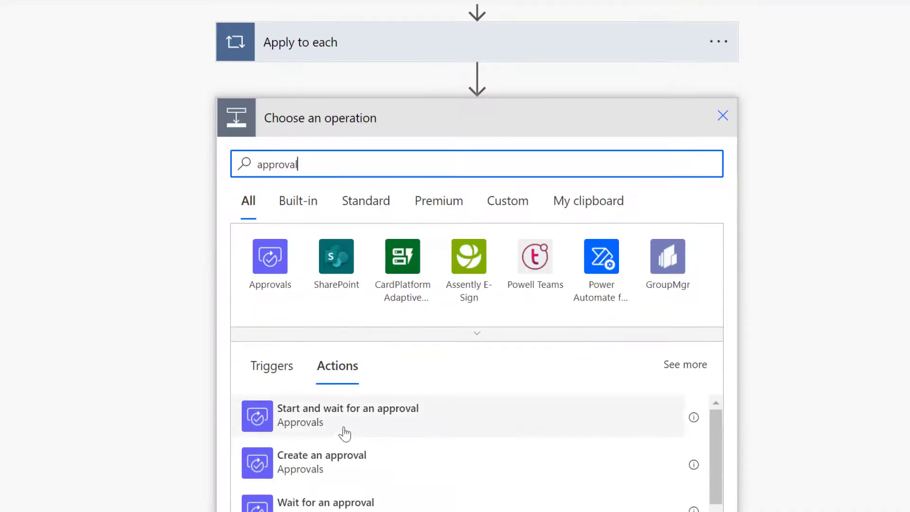
pyautogui.click(366, 416)
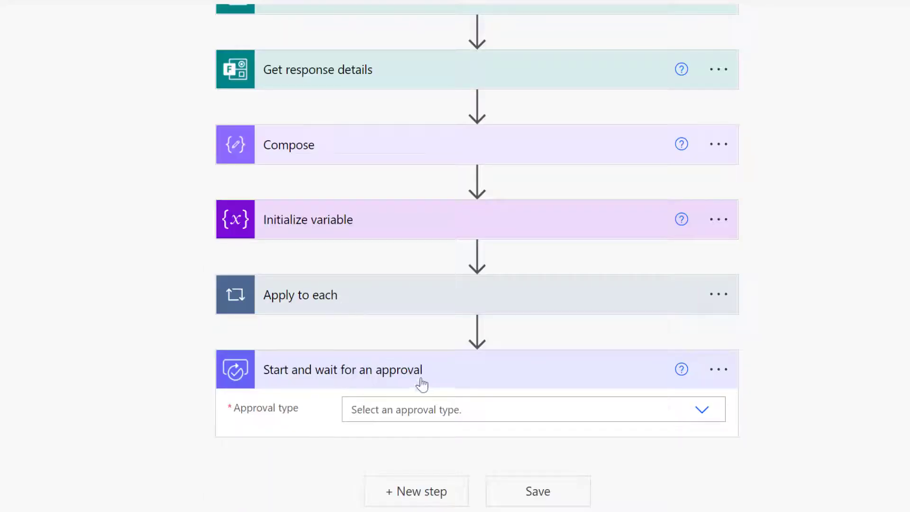
pyautogui.click(444, 411)
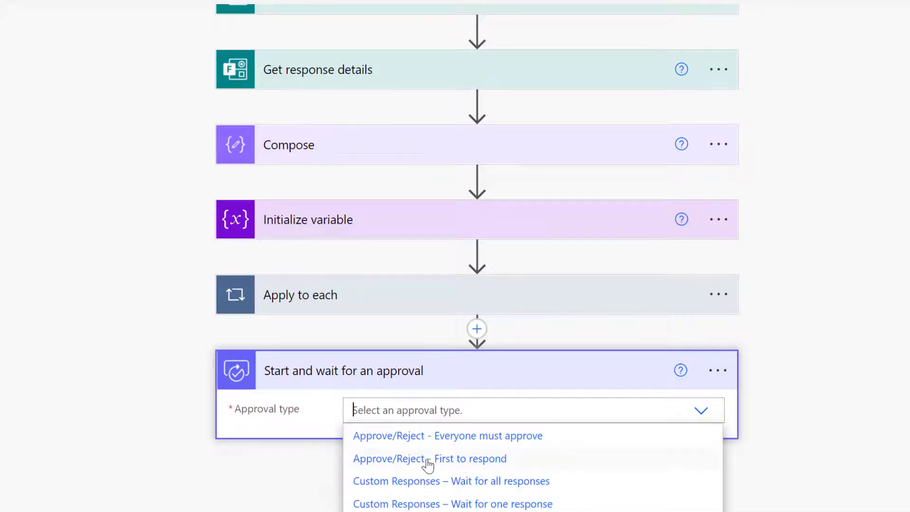
pyautogui.click(427, 459)
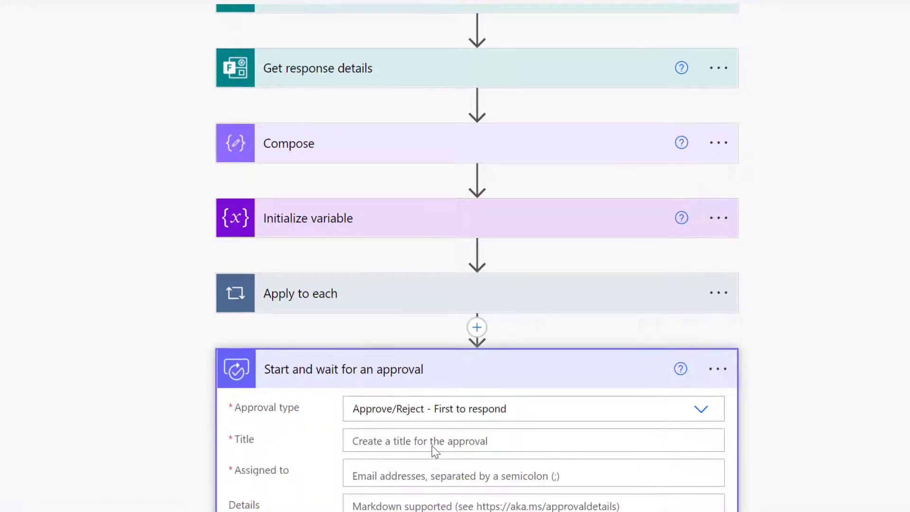
pyautogui.scroll(-2, 433, 436)
# Title it 'New Approval Request', assign it to Responders' Email, and begin the attached-documents Details note.
pyautogui.click(417, 353)
pyautogui.write('New APpproval Request')
pyautogui.click(433, 409)
pyautogui.scroll(-5, 432, 410)
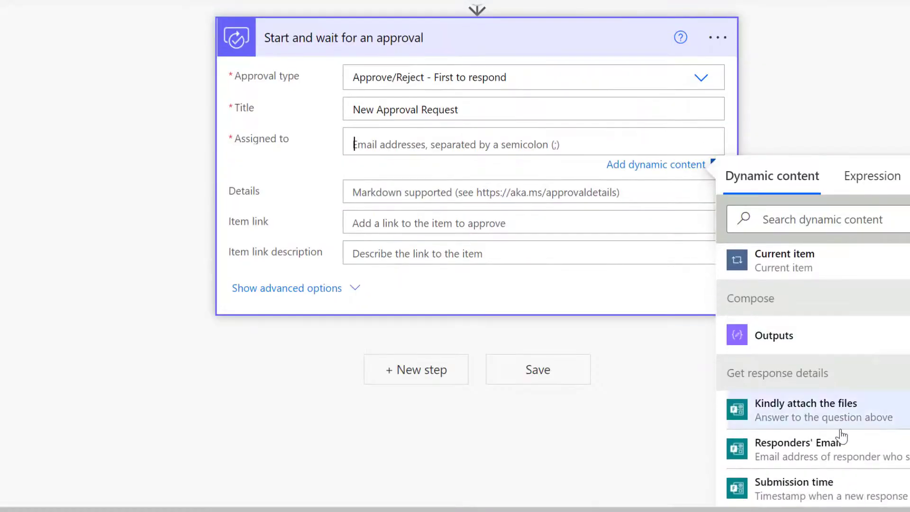
pyautogui.scroll(-2, 831, 446)
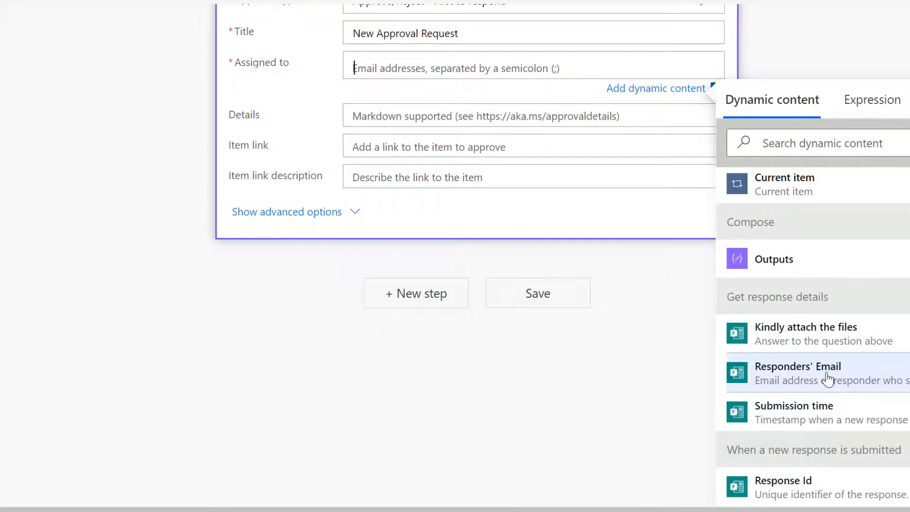
pyautogui.click(833, 377)
pyautogui.scroll(7, 484, 303)
pyautogui.scroll(-7, 504, 278)
pyautogui.click(387, 112)
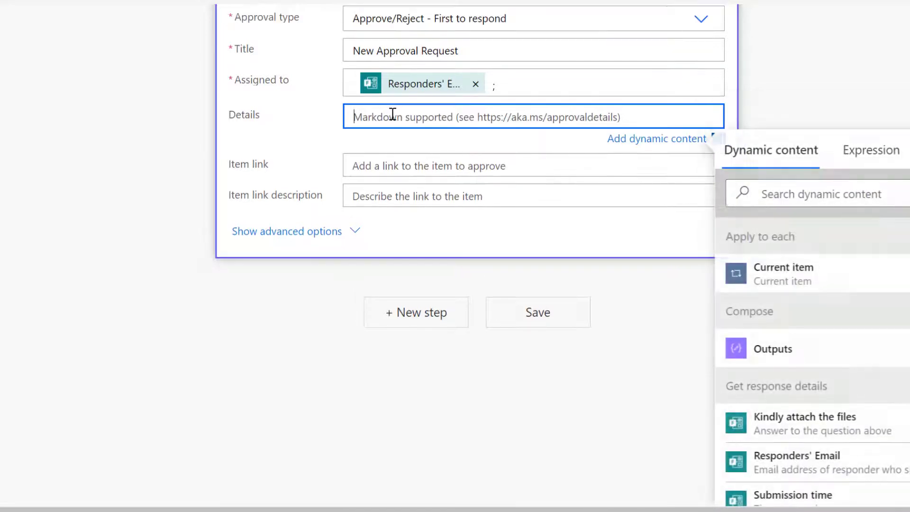
pyautogui.write('Kindly find the attached documents fo')
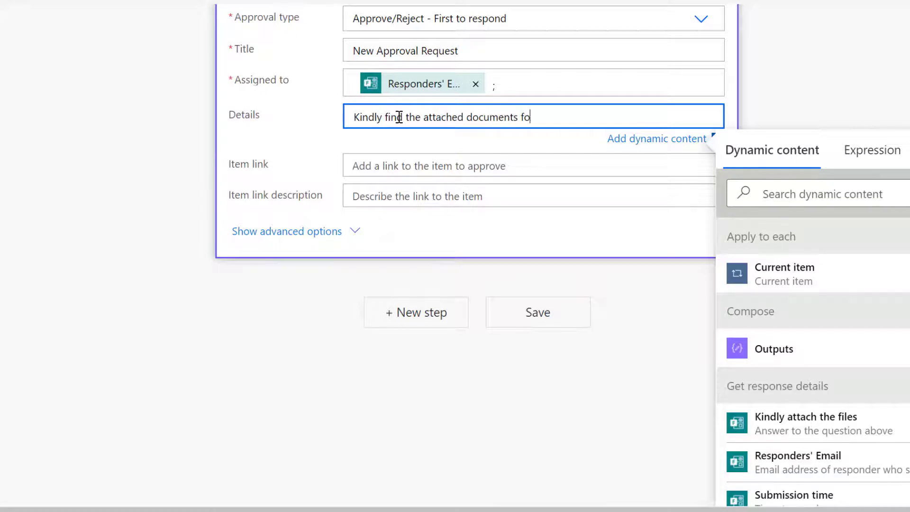
pyautogui.write('r your attention.')
# Show the approval's advanced options and switch Attachments to accept a whole array.
pyautogui.click(322, 232)
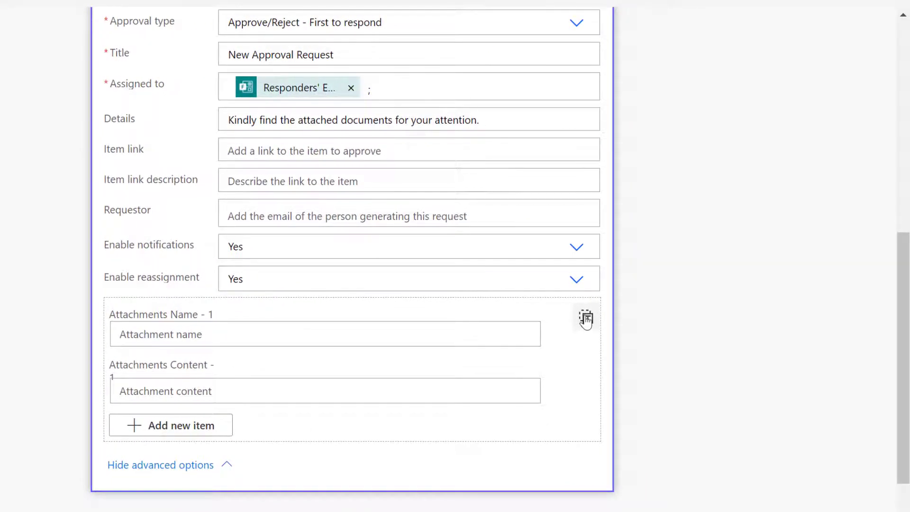
pyautogui.click(585, 318)
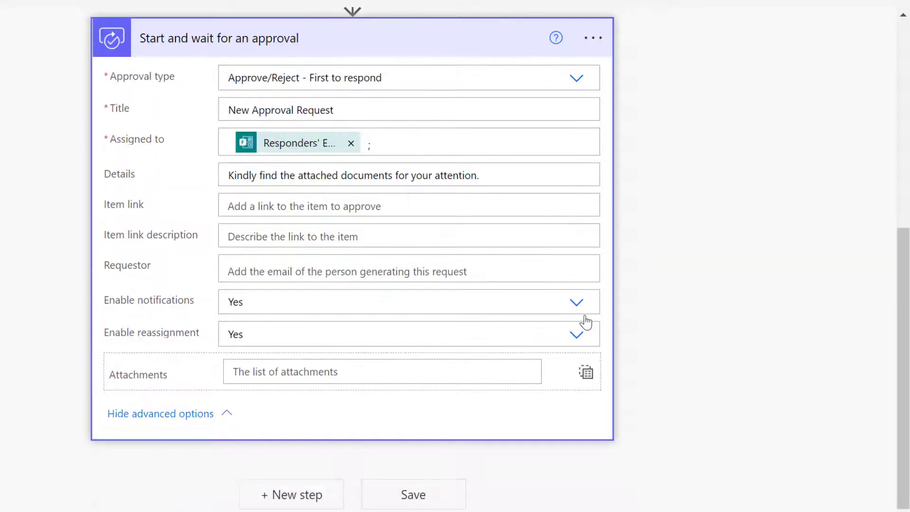
pyautogui.click(280, 371)
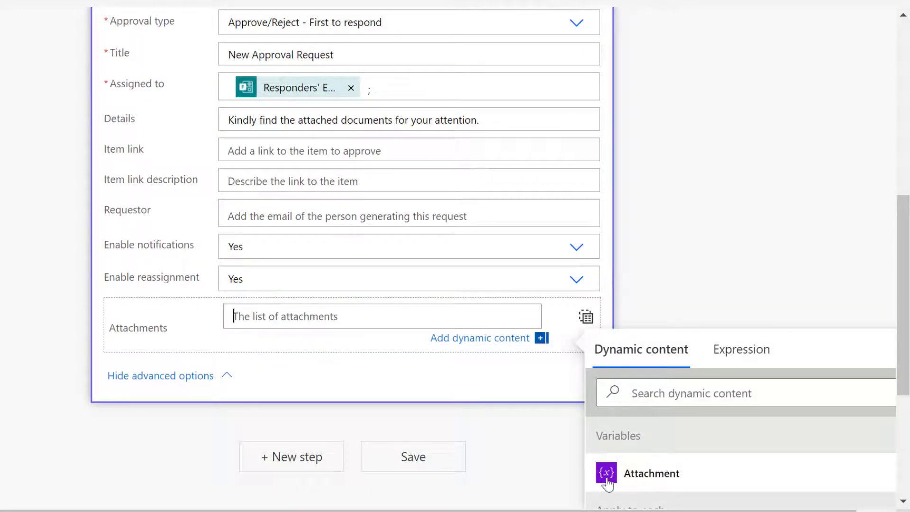
pyautogui.scroll(-4, 697, 451)
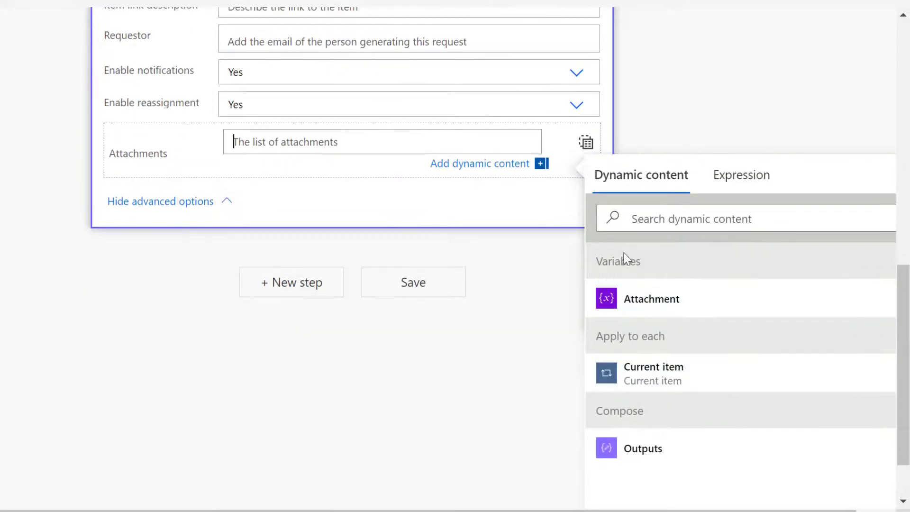
# Fill Attachments with the Attachment variable, save the Multiple File Upload flow, and collapse the approval card.
pyautogui.click(660, 299)
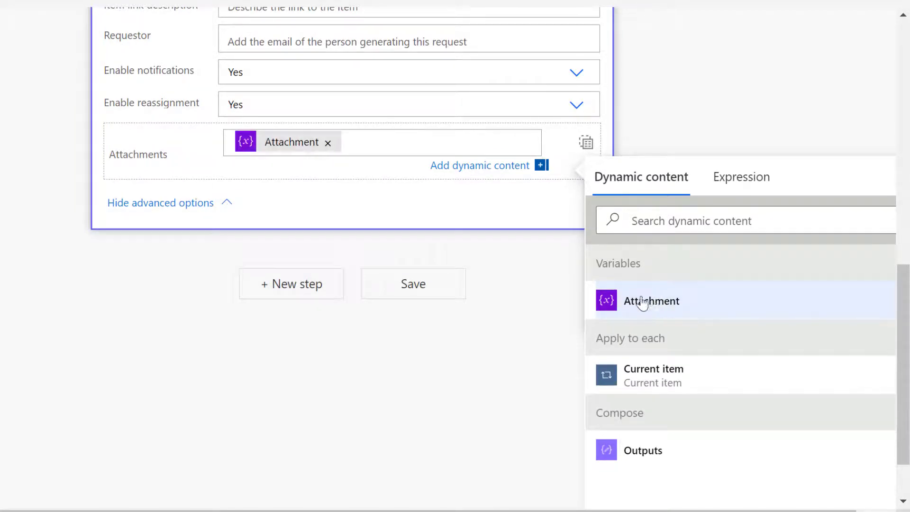
pyautogui.click(418, 293)
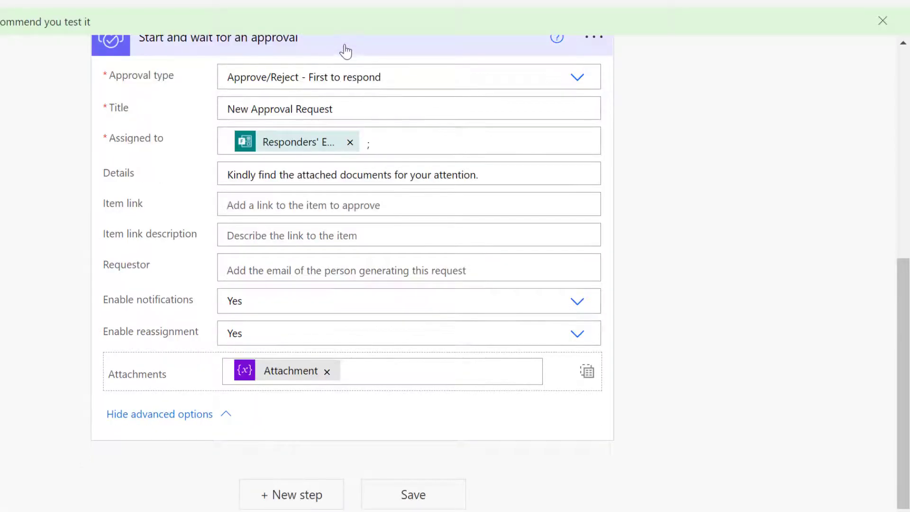
pyautogui.click(345, 51)
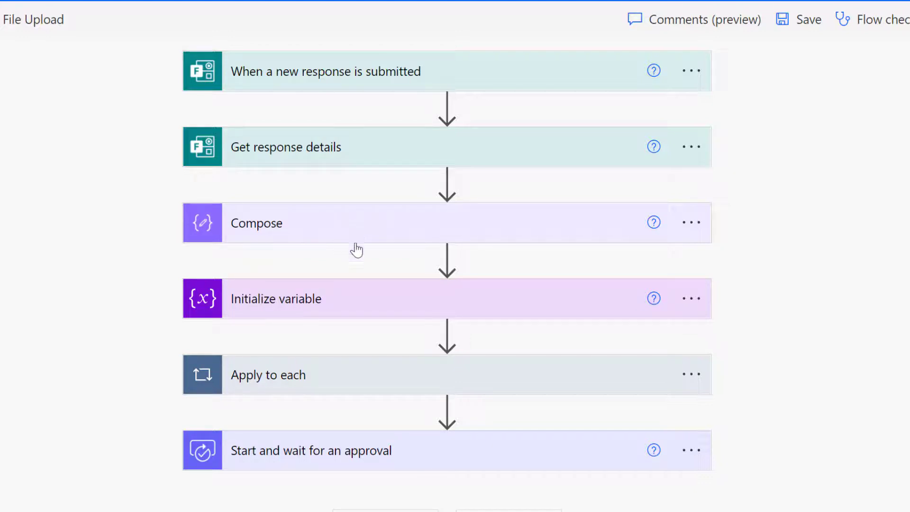
# Review the Initialize variable step and the Apply to each loop.
pyautogui.click(345, 304)
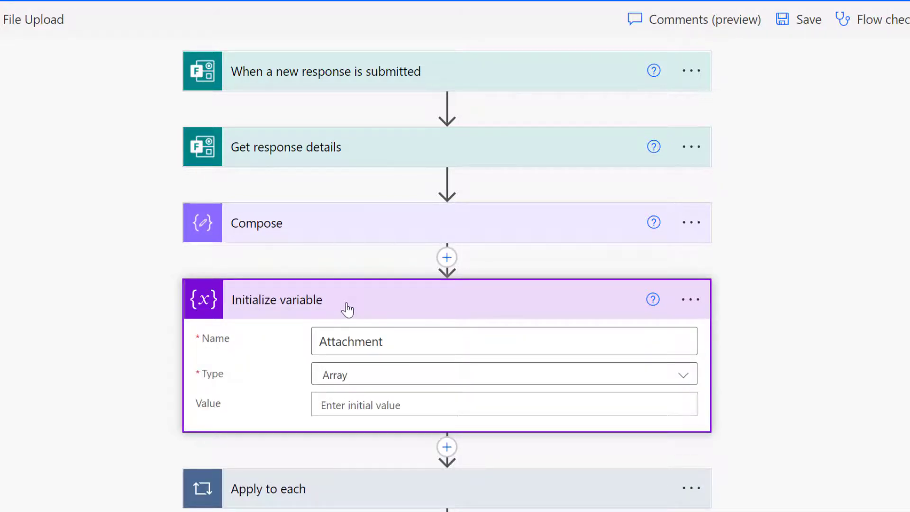
pyautogui.click(347, 309)
pyautogui.click(380, 376)
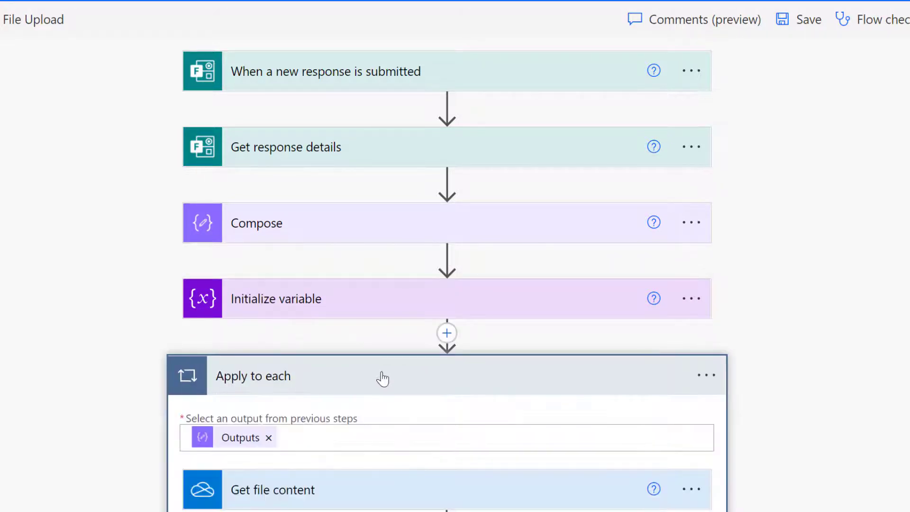
pyautogui.scroll(-5, 383, 378)
pyautogui.scroll(2, 281, 185)
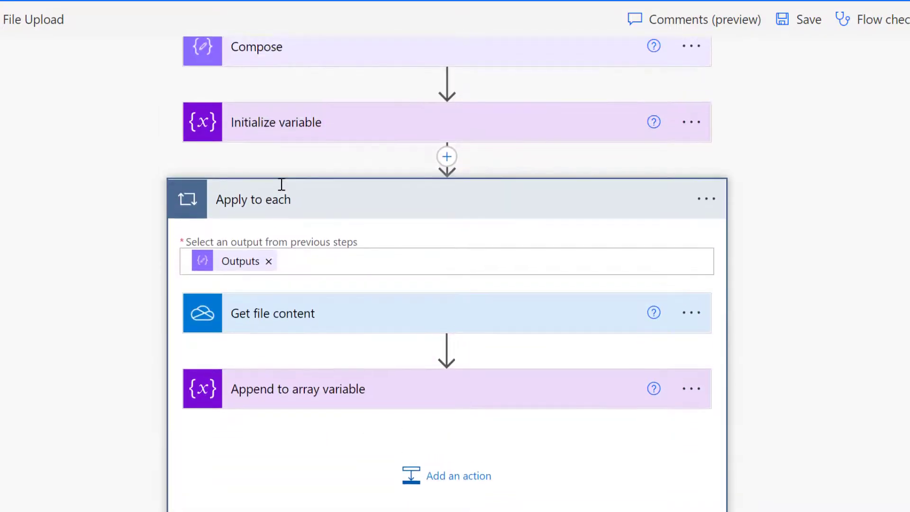
# Review the Get file content step and the value appended to the Attachment array.
pyautogui.click(404, 315)
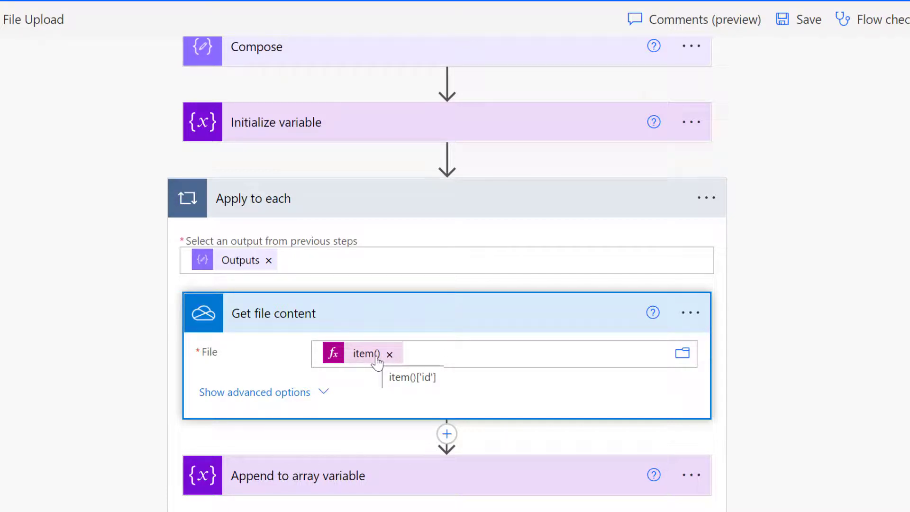
pyautogui.click(397, 479)
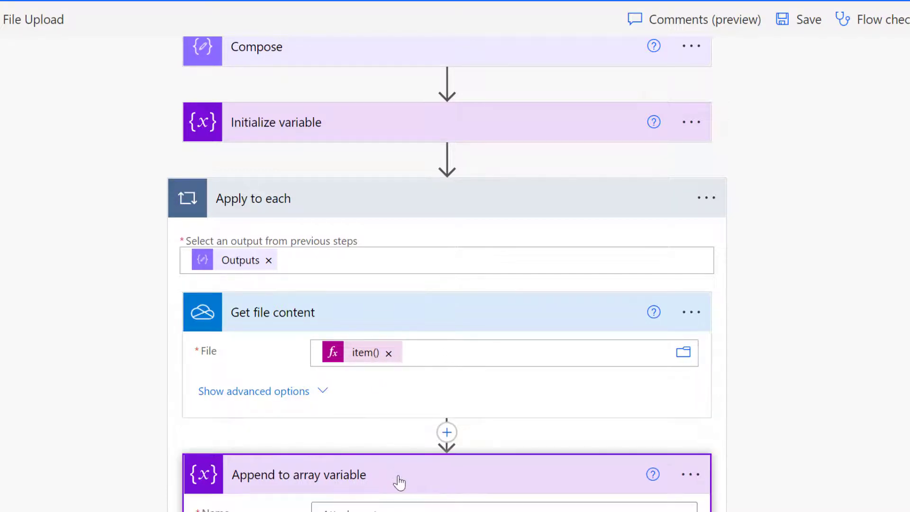
pyautogui.scroll(-4, 399, 481)
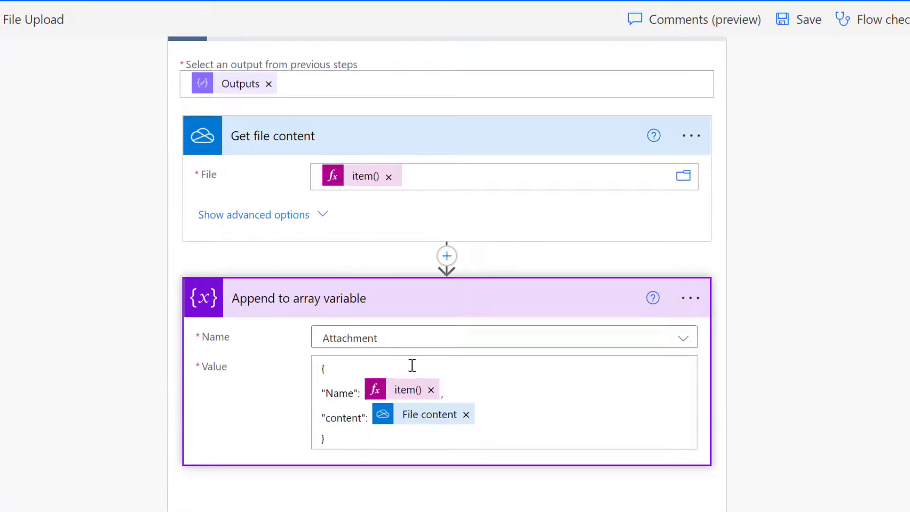
pyautogui.scroll(-2, 412, 365)
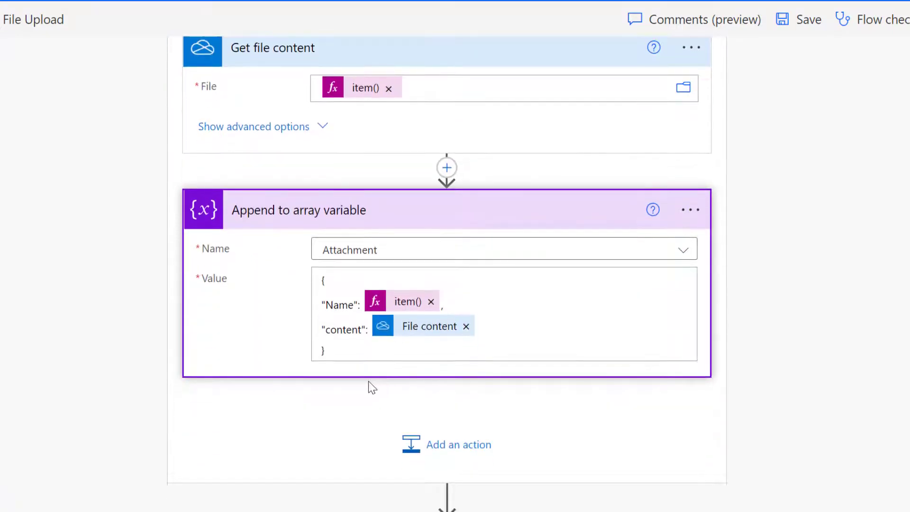
pyautogui.click(333, 280)
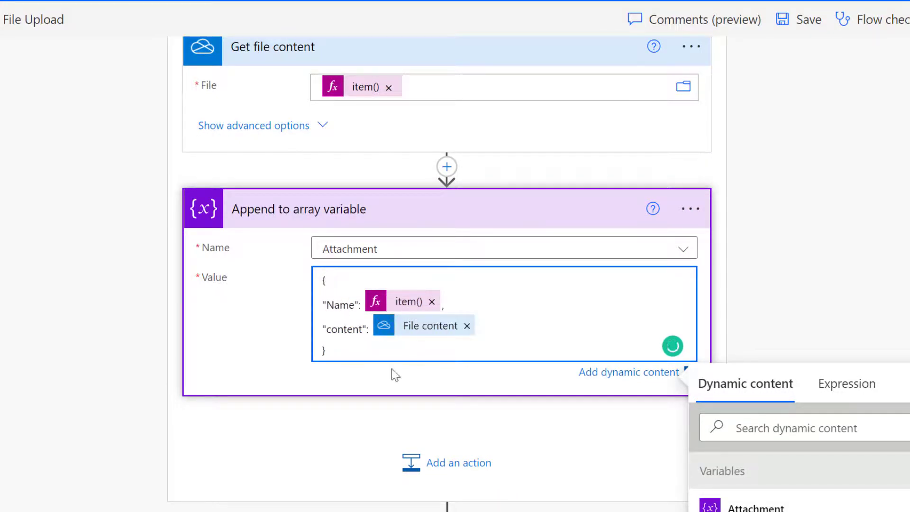
pyautogui.scroll(-4, 882, 355)
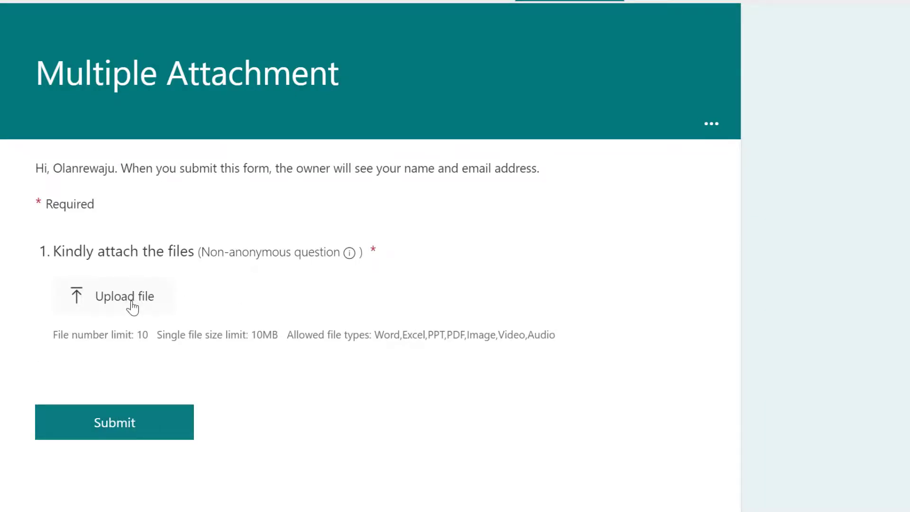
# Upload the PDF and Word files to the Multiple Attachment form question.
pyautogui.click(132, 307)
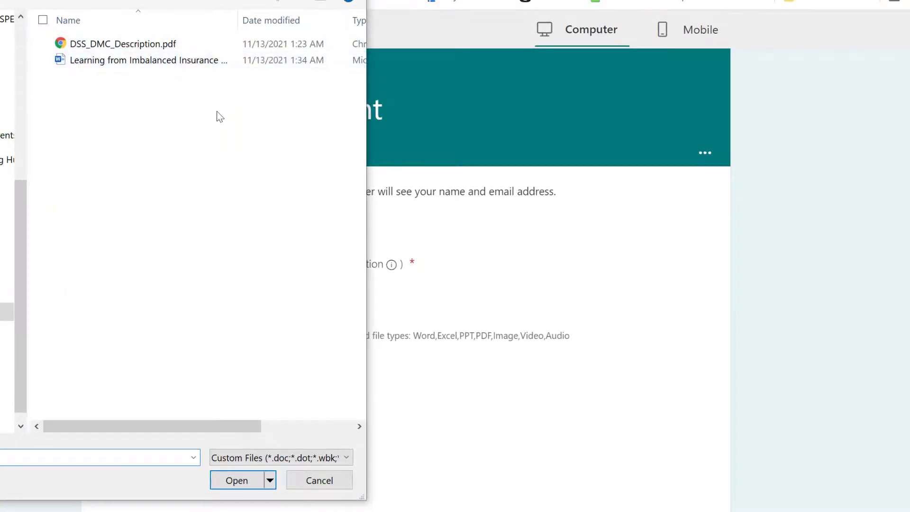
pyautogui.moveTo(220, 117); pyautogui.dragTo(121, 29)
pyautogui.click(228, 478)
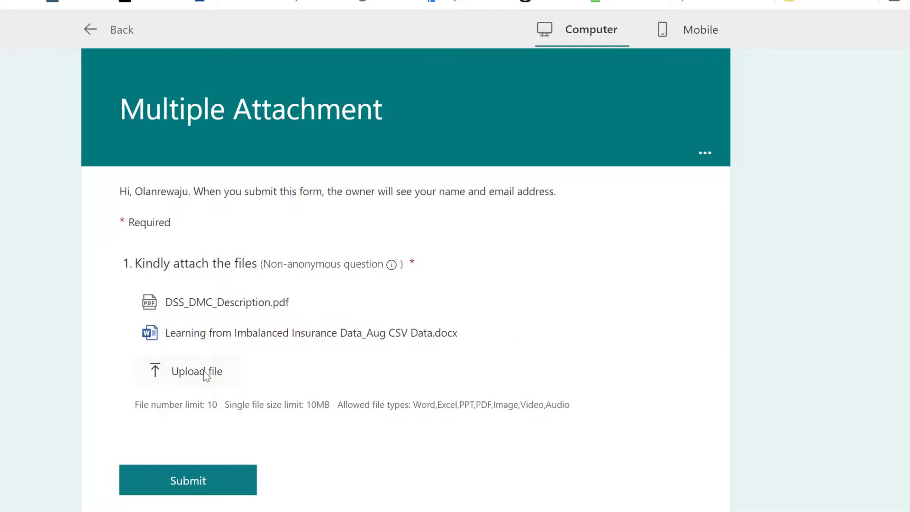
# Add python_app_1.png as a third uploaded file and submit the form response.
pyautogui.click(206, 374)
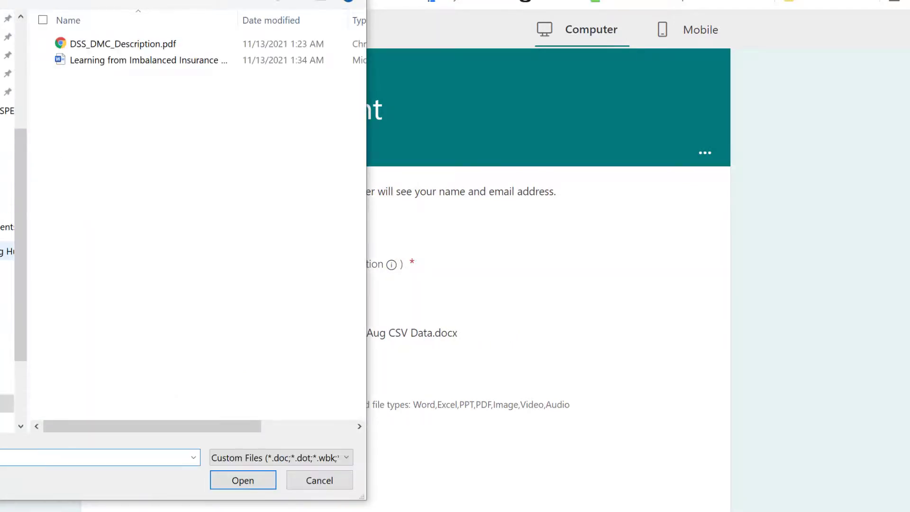
pyautogui.scroll(3, 7, 190)
pyautogui.click(7, 36)
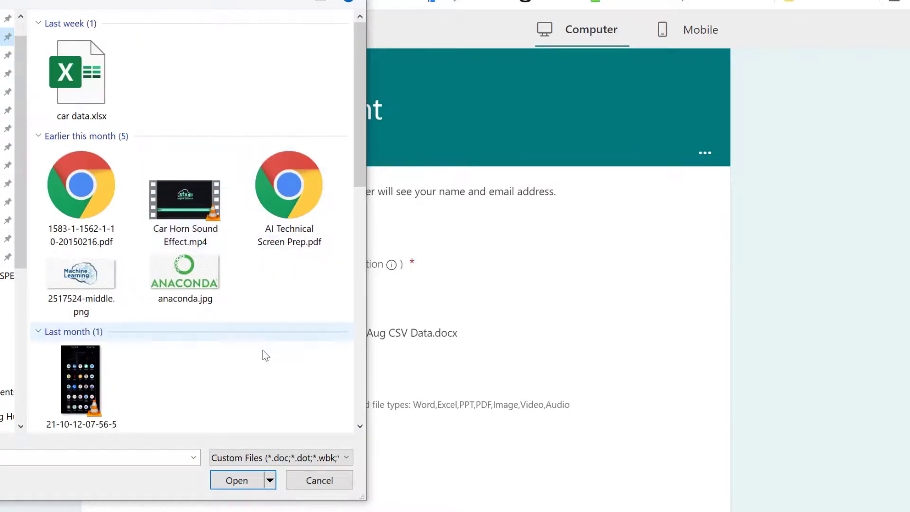
pyautogui.scroll(-5, 178, 309)
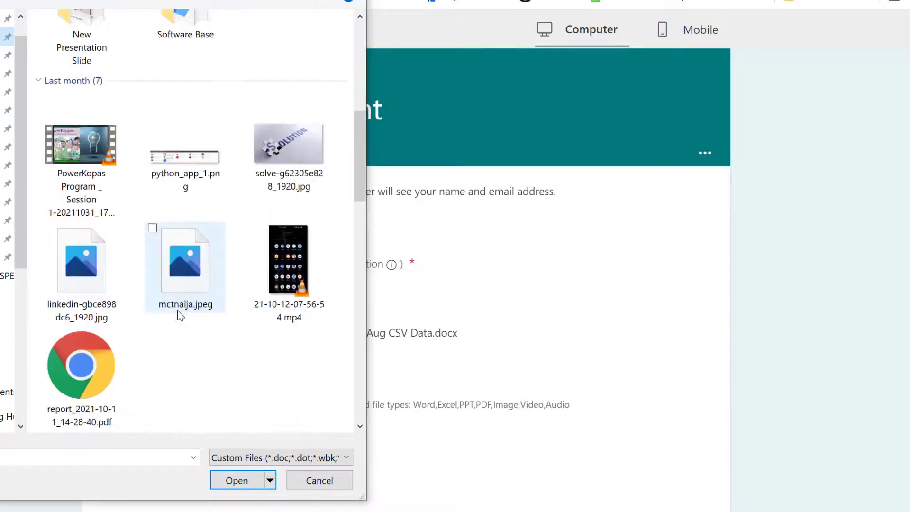
pyautogui.click(192, 164)
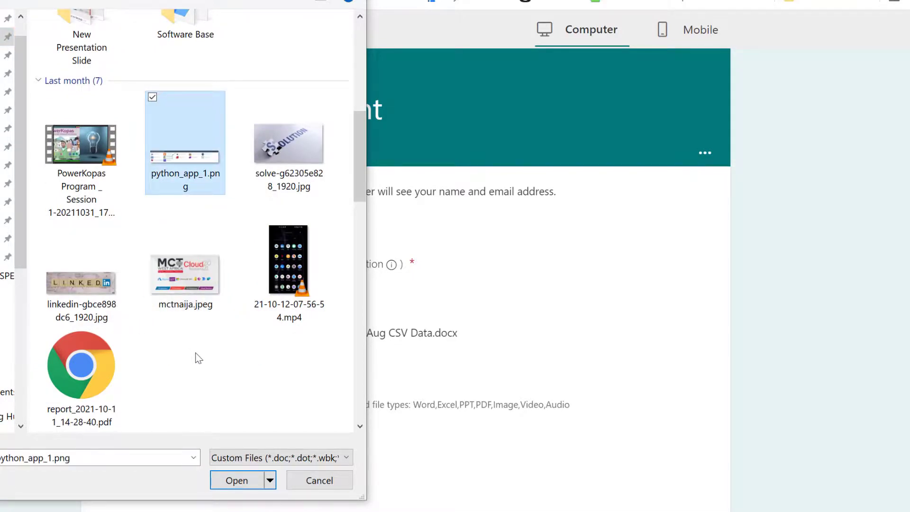
pyautogui.scroll(-5, 196, 349)
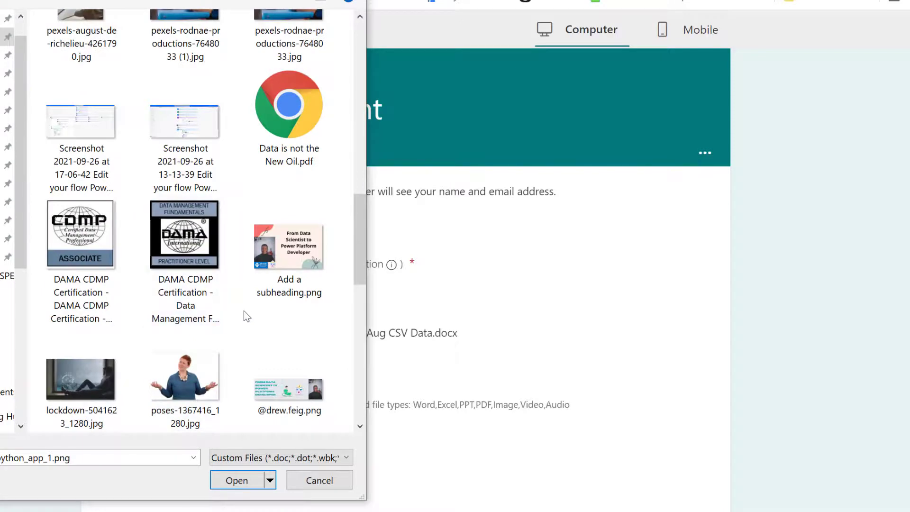
pyautogui.click(236, 479)
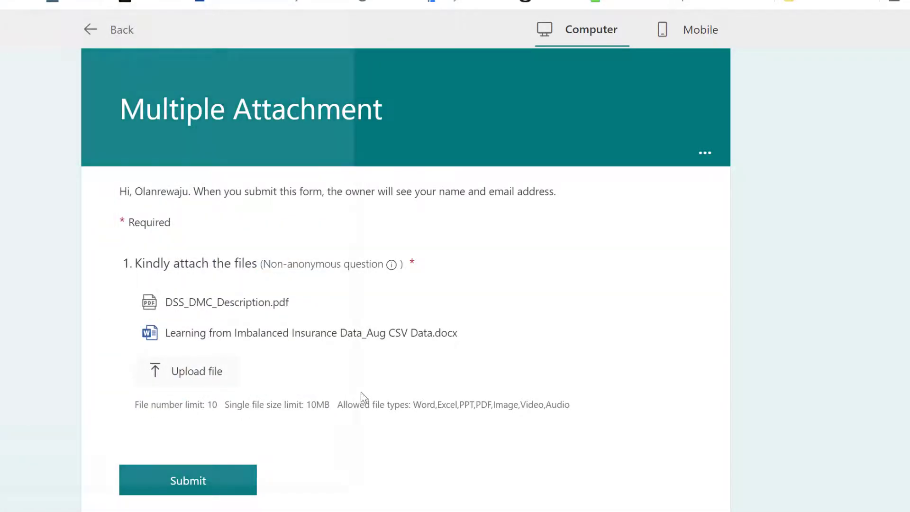
pyautogui.press('Return')
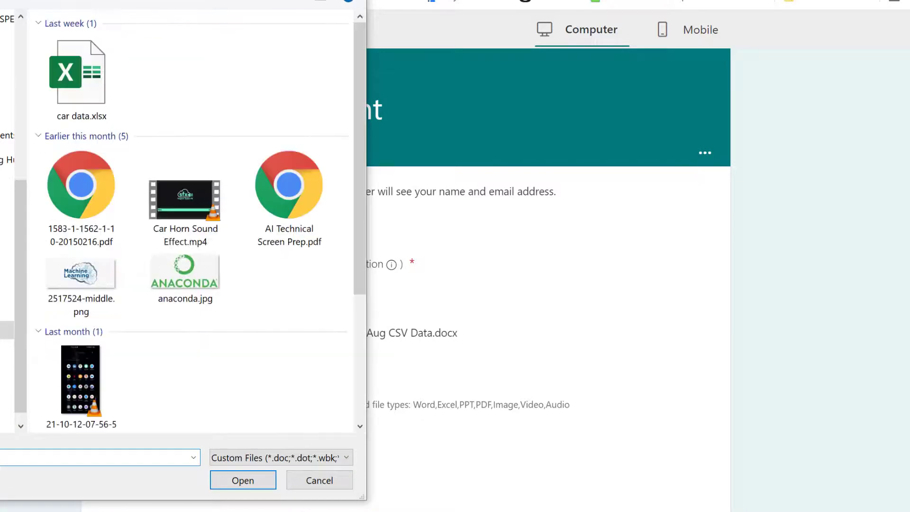
pyautogui.scroll(-5, 264, 278)
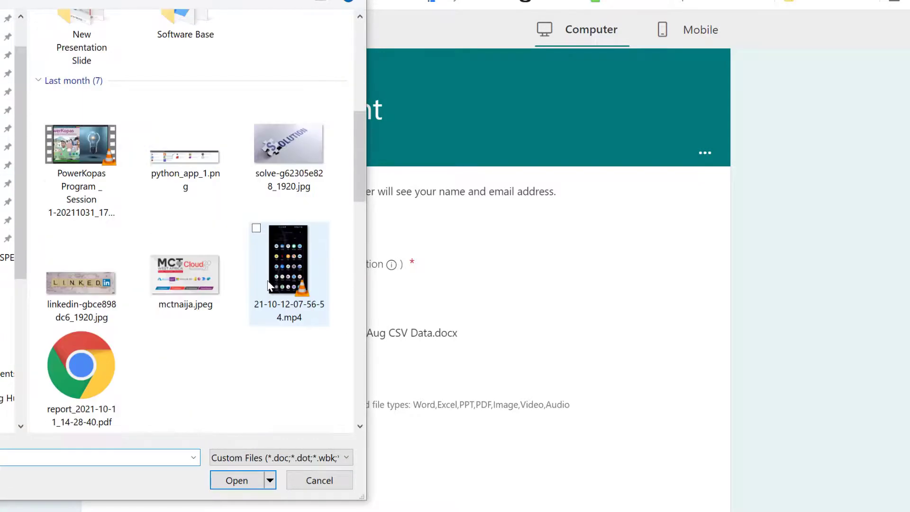
pyautogui.click(185, 156)
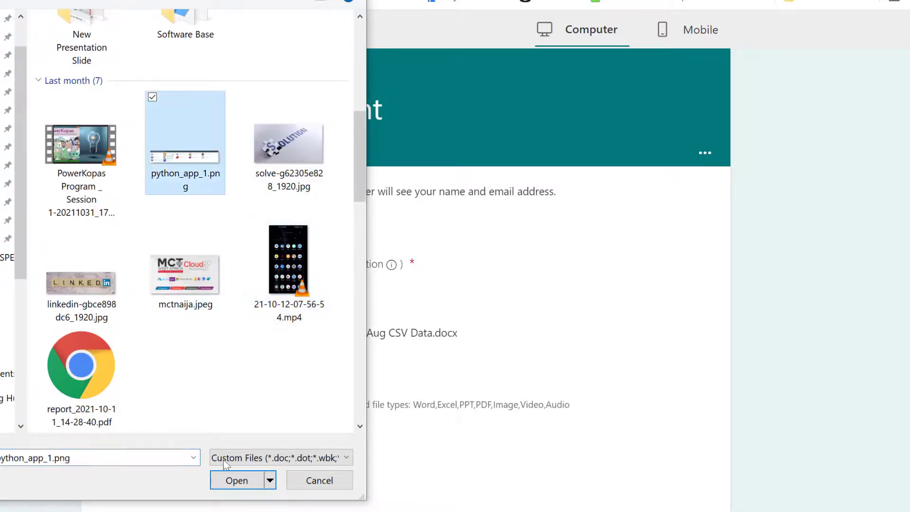
pyautogui.click(232, 481)
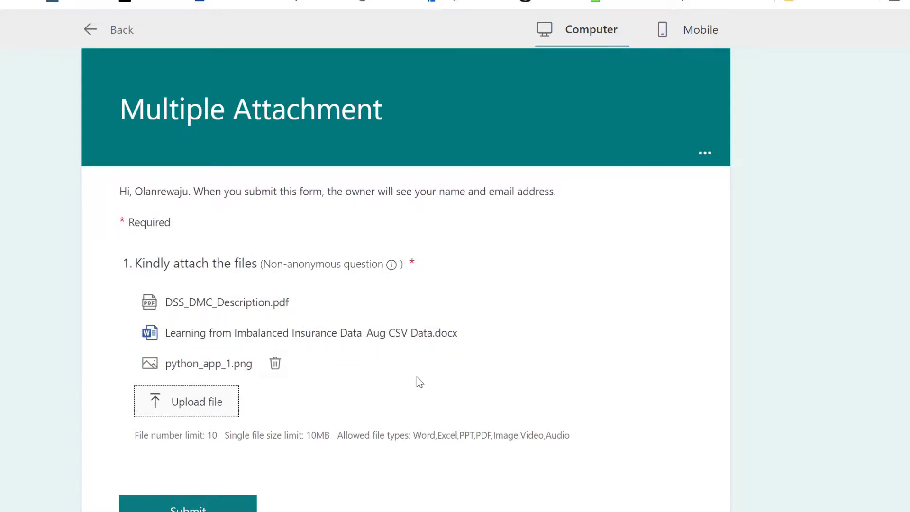
pyautogui.click(187, 506)
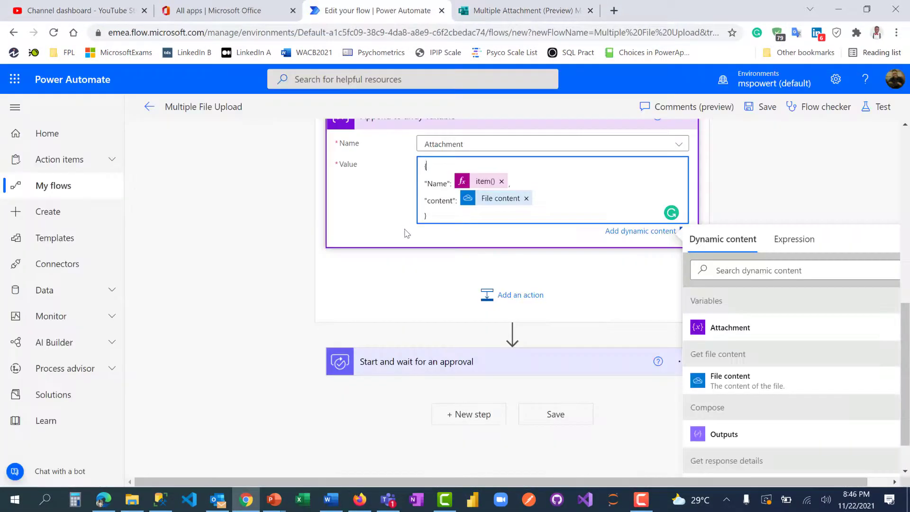
# Check the new Running run on the Multiple File Upload details page, then switch to Teams.
pyautogui.click(148, 109)
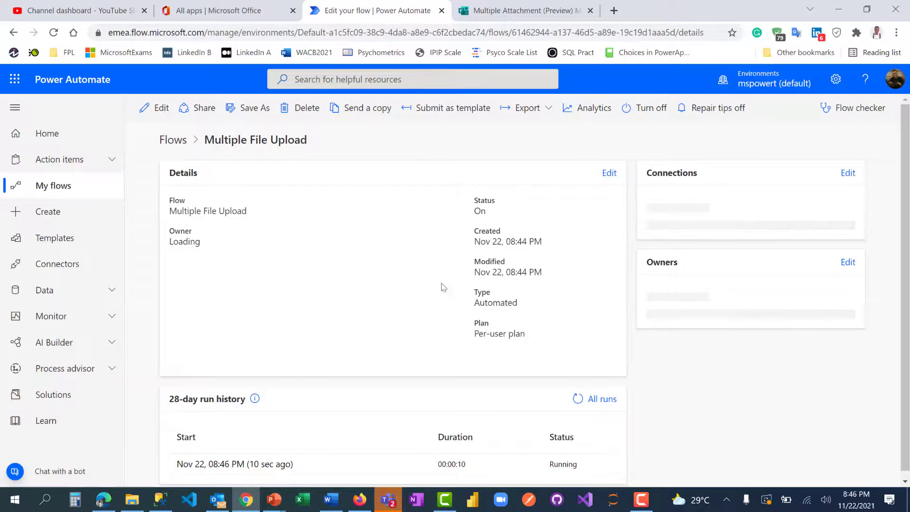
pyautogui.scroll(-1, 438, 301)
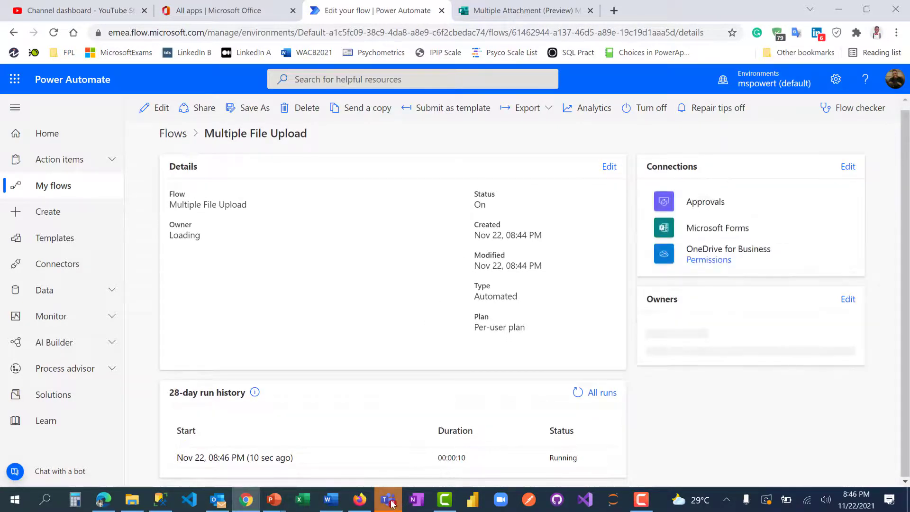
pyautogui.moveTo(392, 503)
pyautogui.click(392, 440)
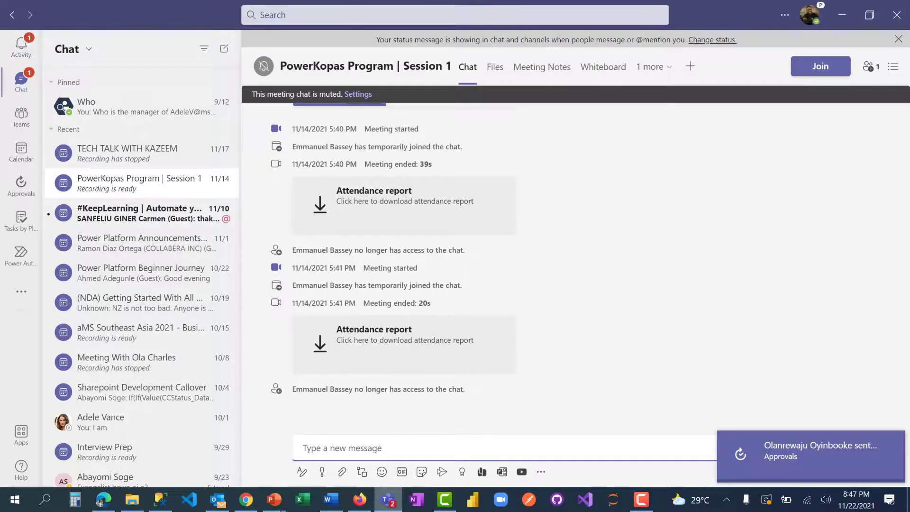
# After the Teams Approvals notification arrives, switch to Outlook.
pyautogui.click(218, 506)
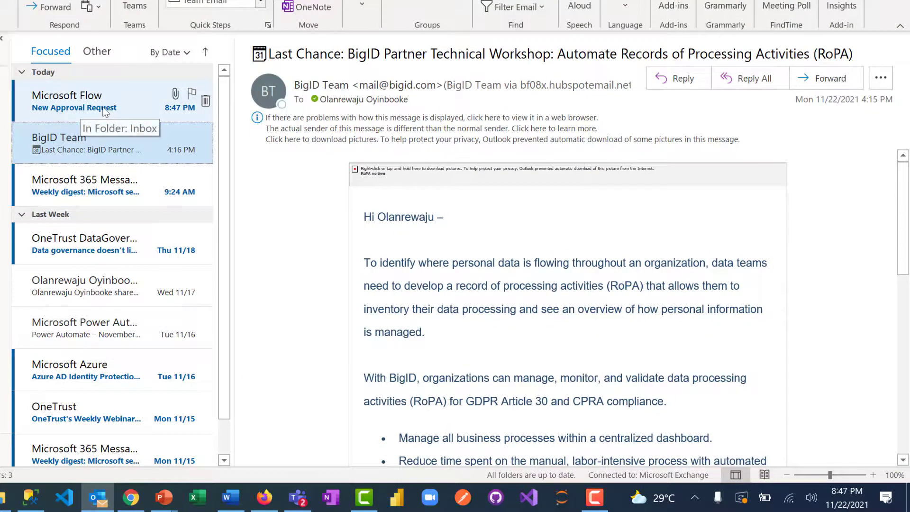
# Open Microsoft Flow's 'New Approval Request' email and preview its python_app_1.png attachment.
pyautogui.click(103, 111)
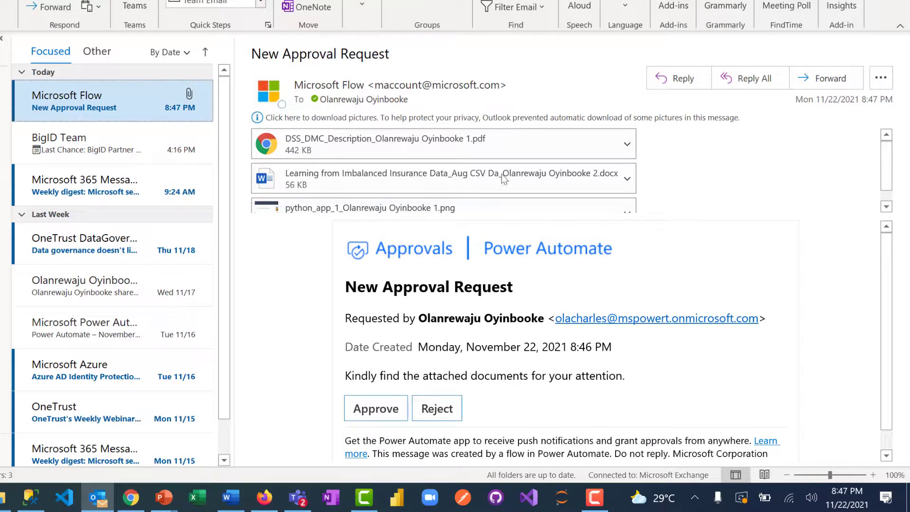
pyautogui.scroll(-1, 505, 154)
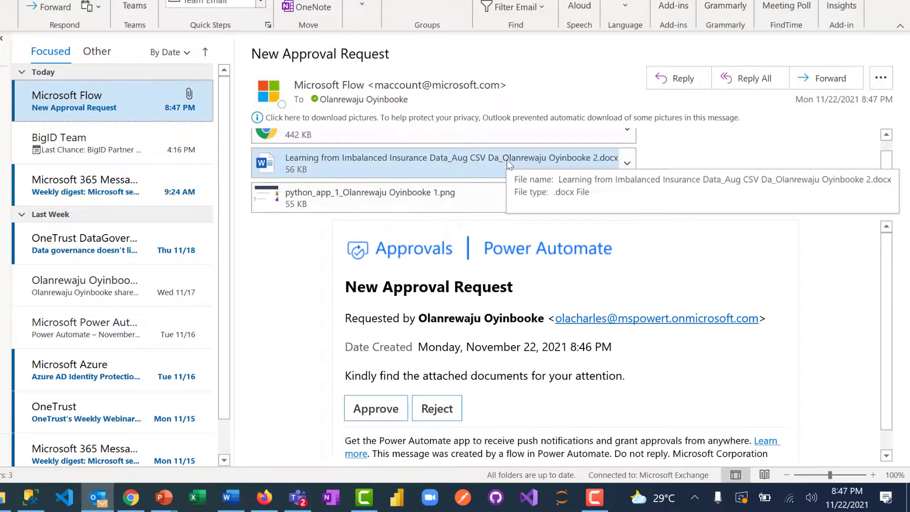
pyautogui.click(435, 192)
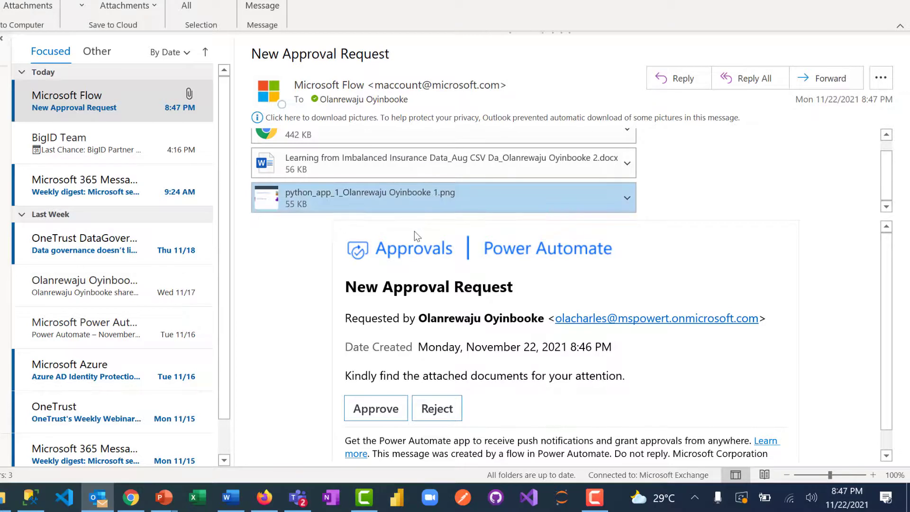
pyautogui.doubleClick(436, 195)
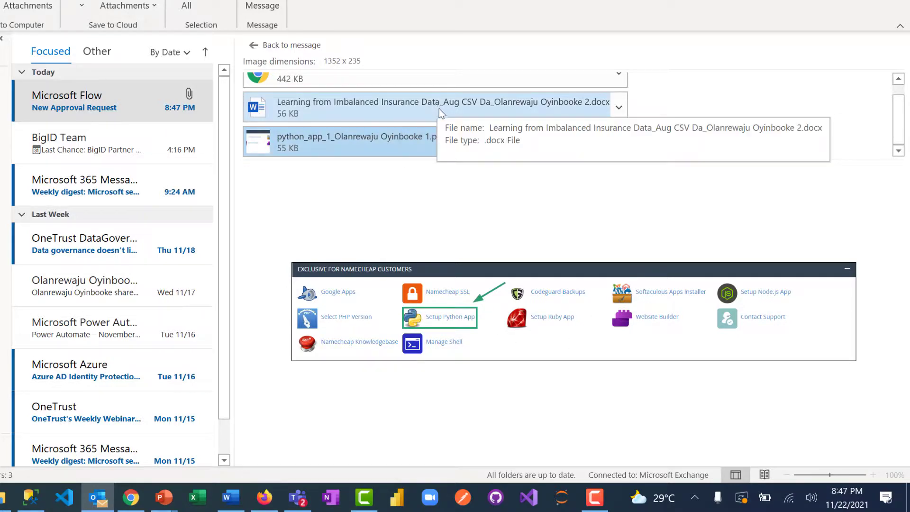
# Open the PDF attachment in Chrome to confirm it works, then close it.
pyautogui.scroll(1, 442, 110)
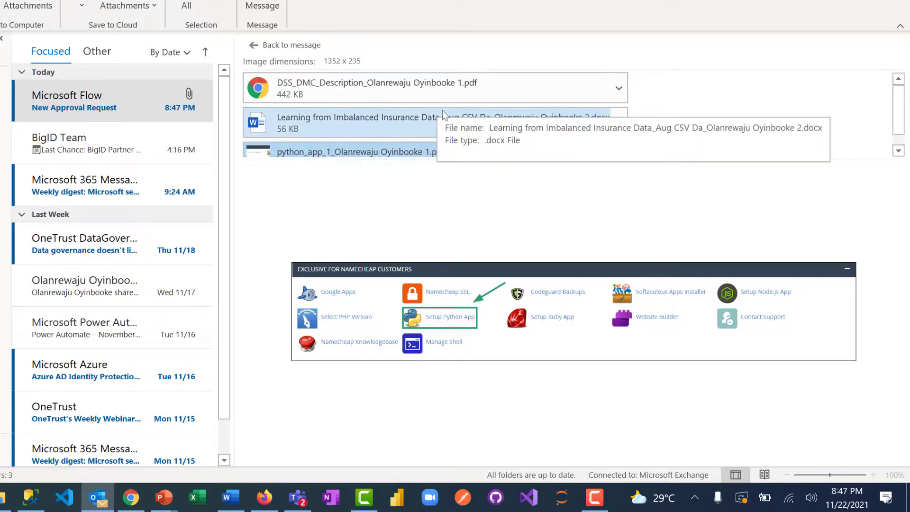
pyautogui.click(434, 84)
pyautogui.doubleClick(434, 84)
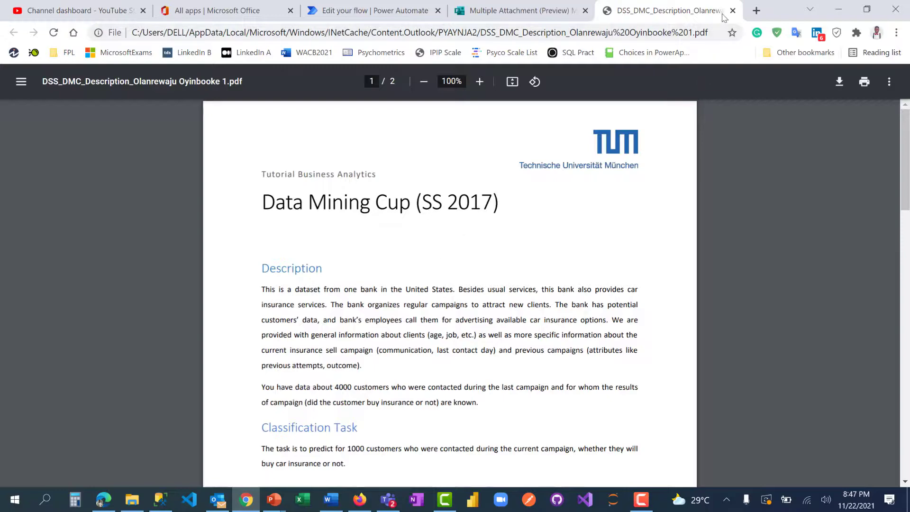
pyautogui.hotkey('ctrl', 'w')
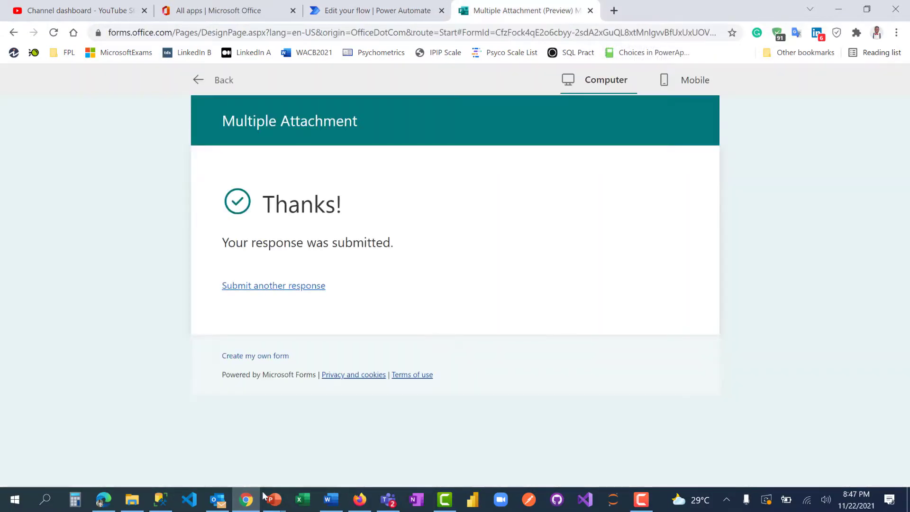
pyautogui.click(217, 499)
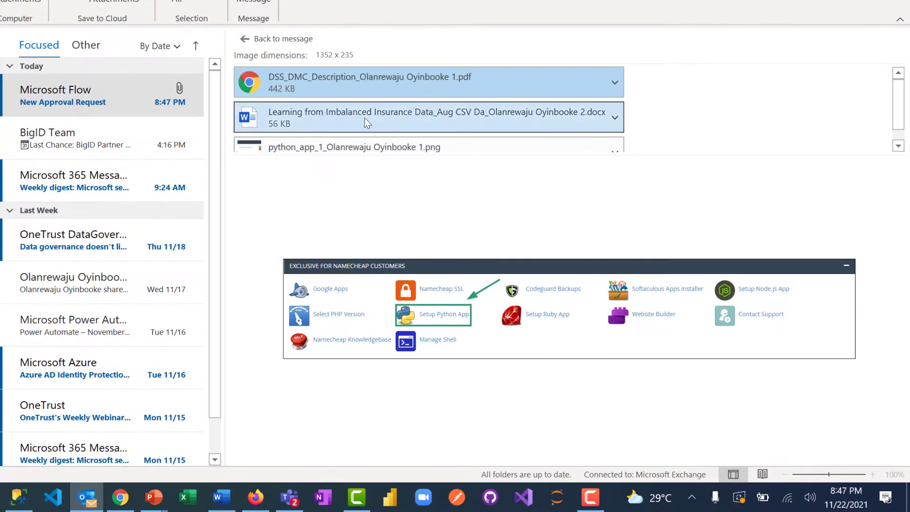
# Preview the 'Learning from Imbalanced Insurance Data' Word attachment in Outlook.
pyautogui.click(365, 118)
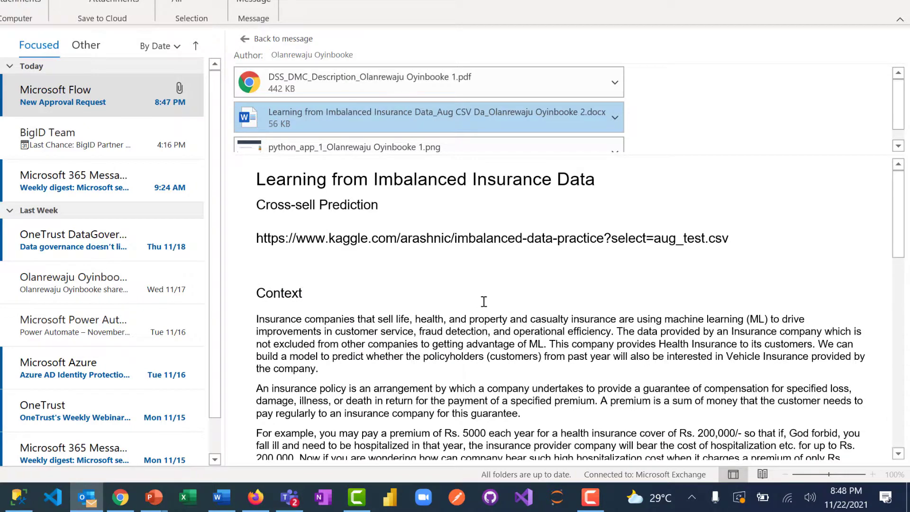
pyautogui.scroll(-2, 488, 301)
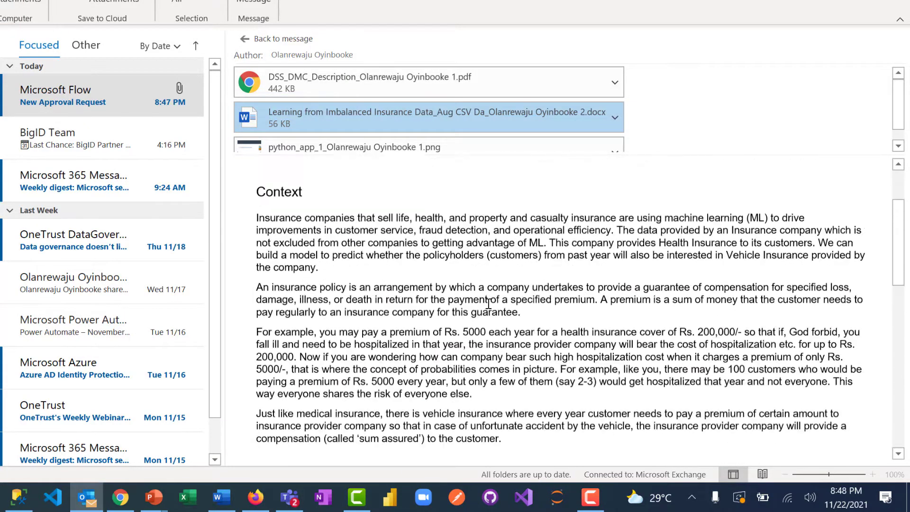
pyautogui.scroll(1, 491, 303)
pyautogui.scroll(1, 491, 303)
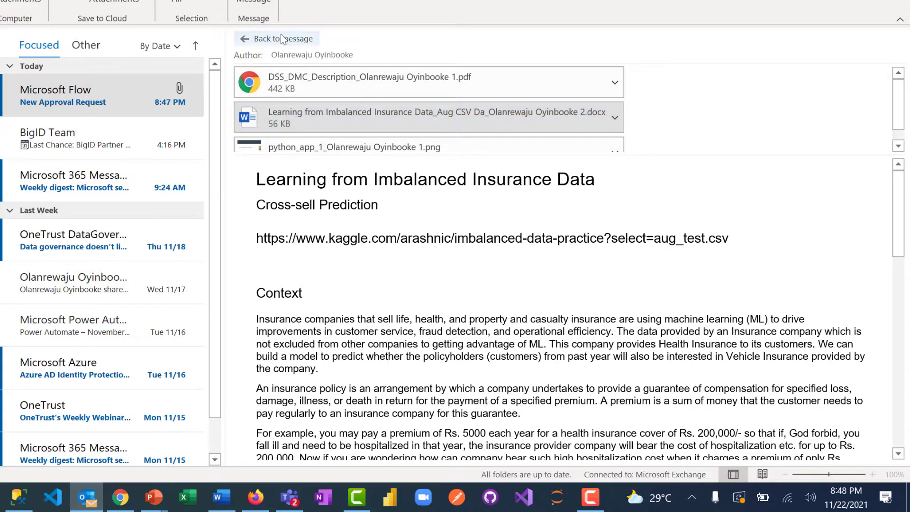
# Approve the request with the comment 'Approved. It is working', then return to Chrome.
pyautogui.click(256, 38)
pyautogui.click(401, 406)
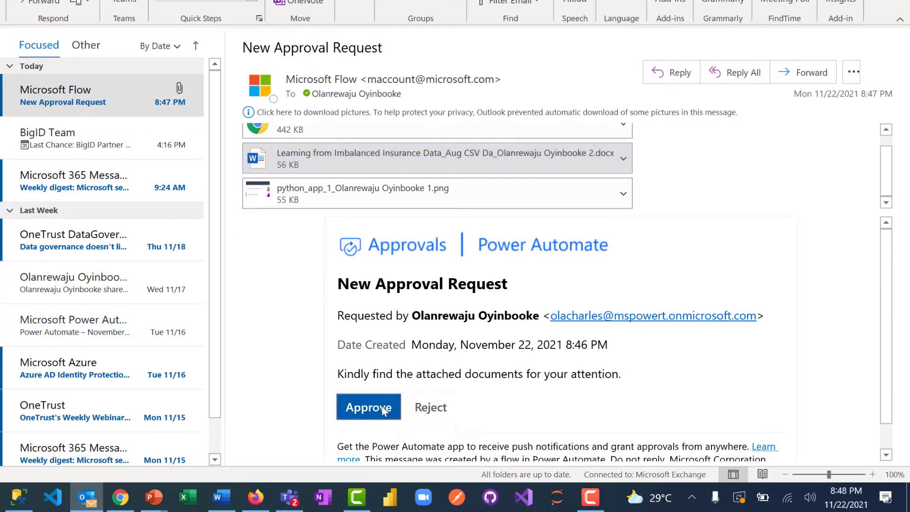
pyautogui.write('Approved')
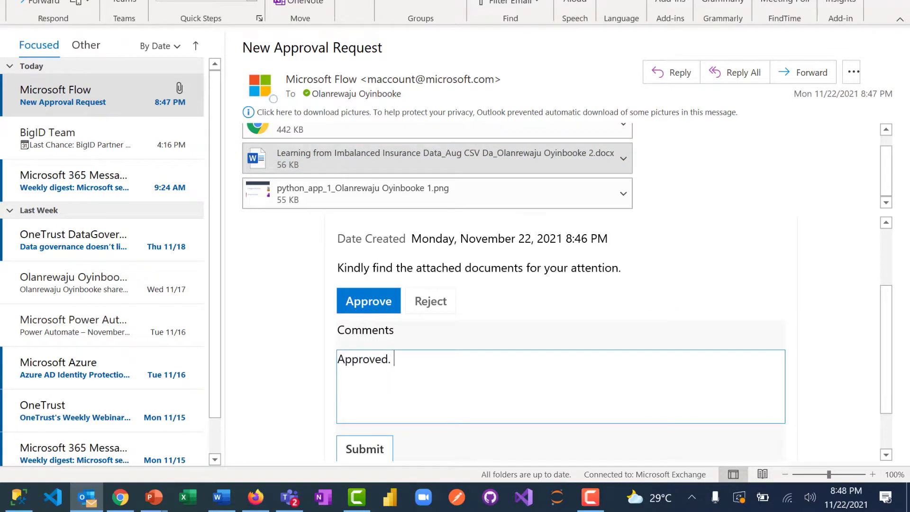
pyautogui.write('. It is working!')
pyautogui.click(358, 454)
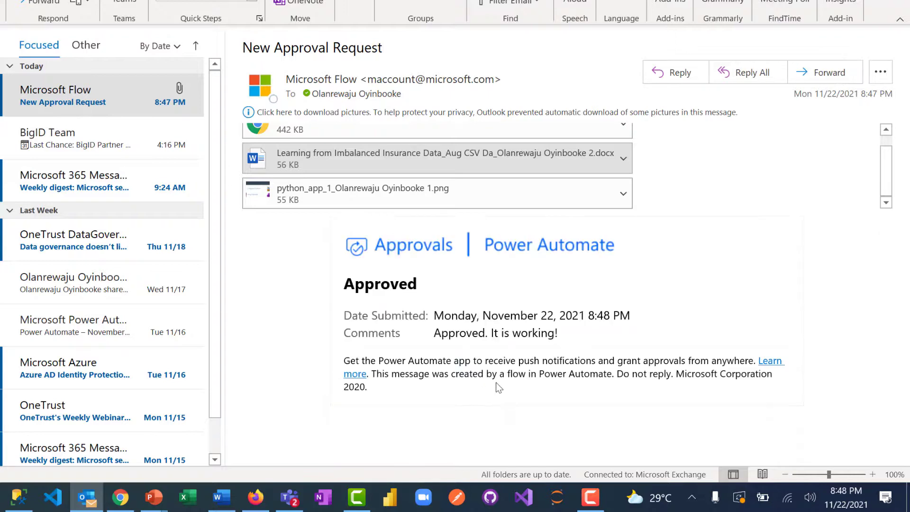
pyautogui.click(121, 496)
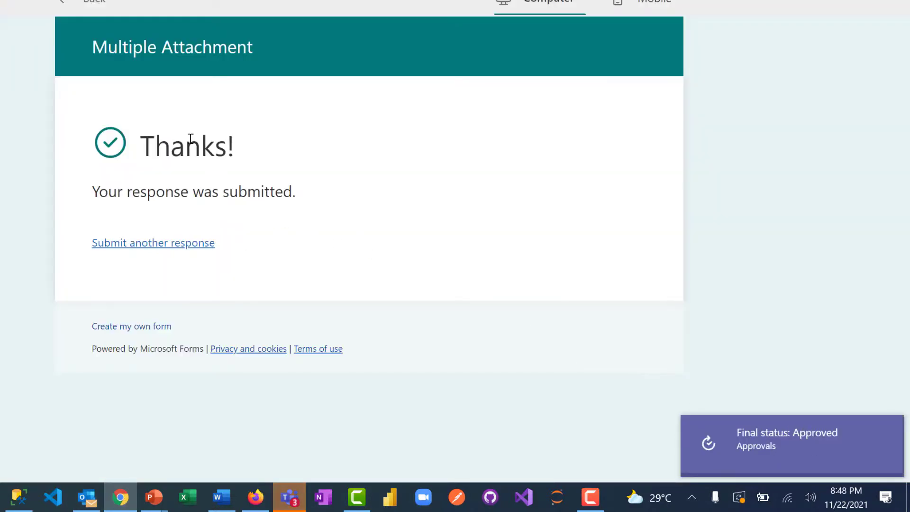
# Return to the Multiple File Upload details page and refresh its 28-day run history.
pyautogui.click(358, 14)
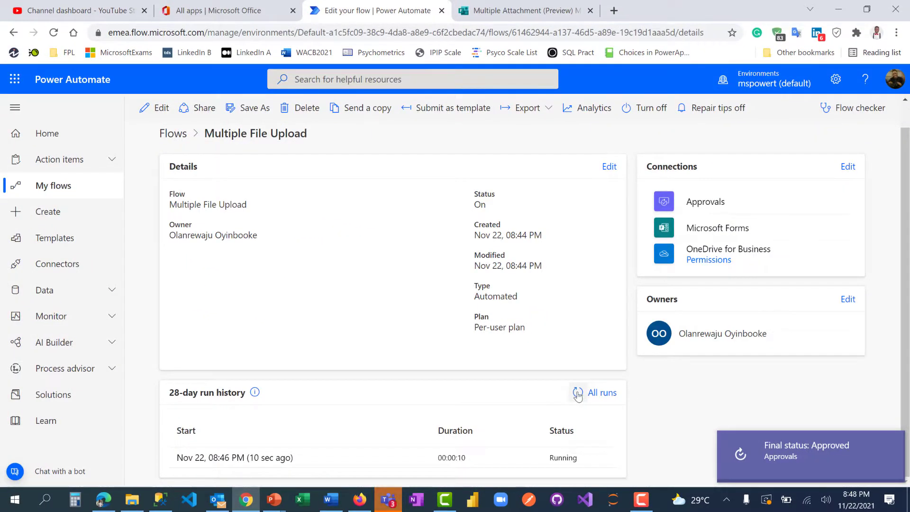
pyautogui.click(578, 393)
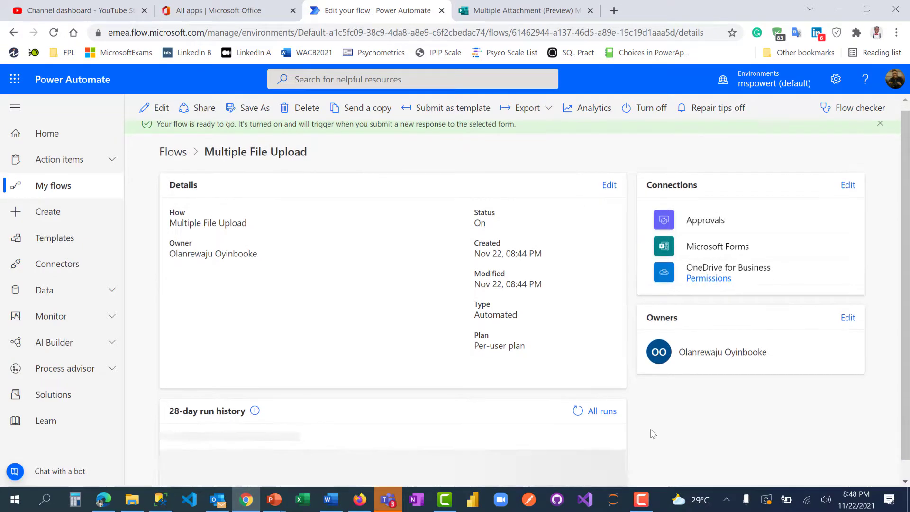